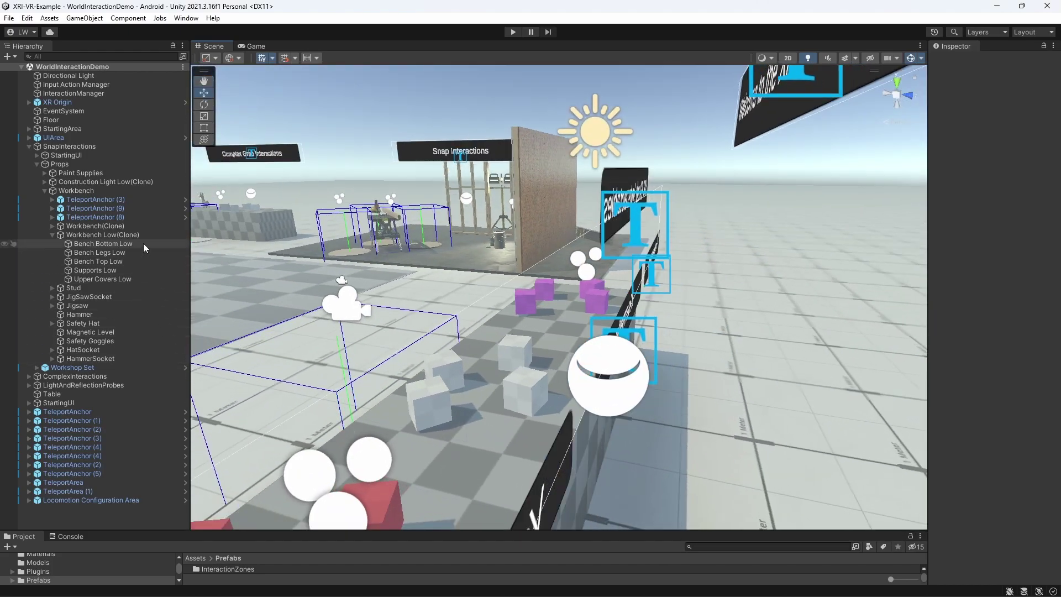
double_click(95, 260)
left_click_drag(398, 295, 912, 331, "alt")
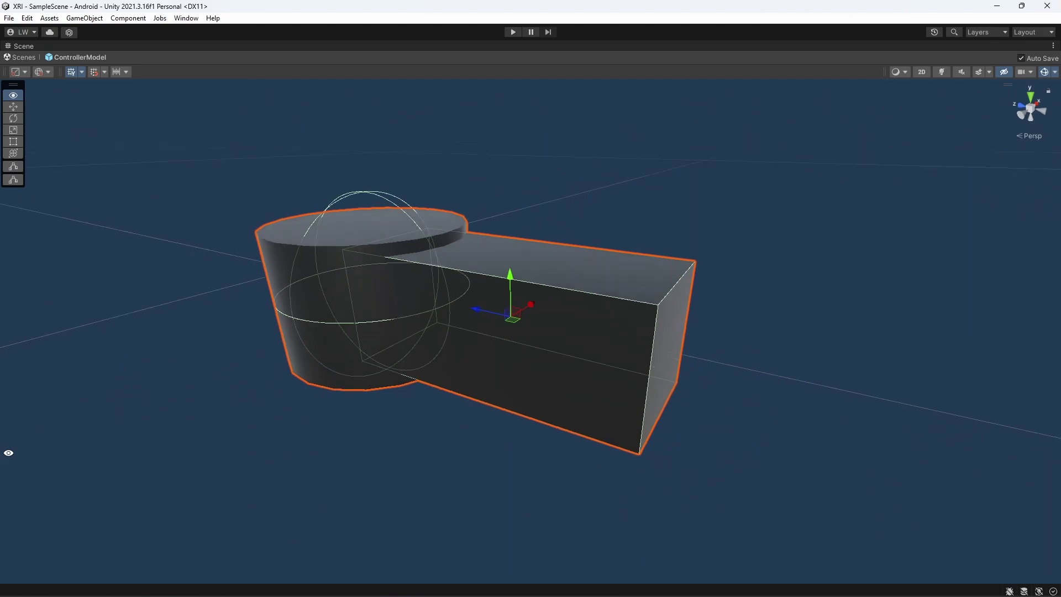
left_click_drag(9, 453, 691, 577, "alt")
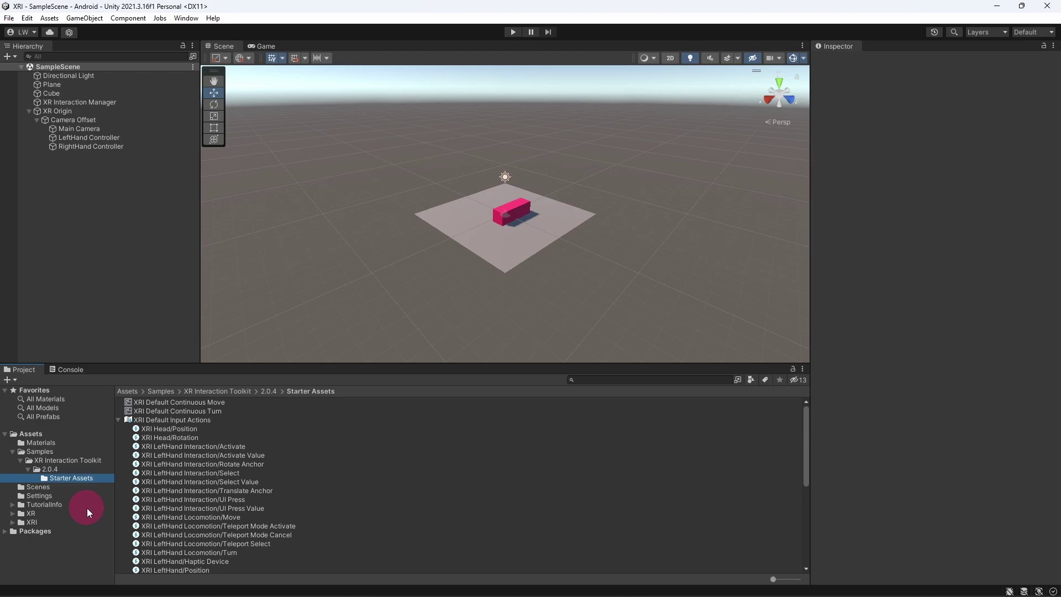
Step: Create a new folder named Prefabs inside the project's Assets folder
left_click(47, 436)
right_click(48, 435)
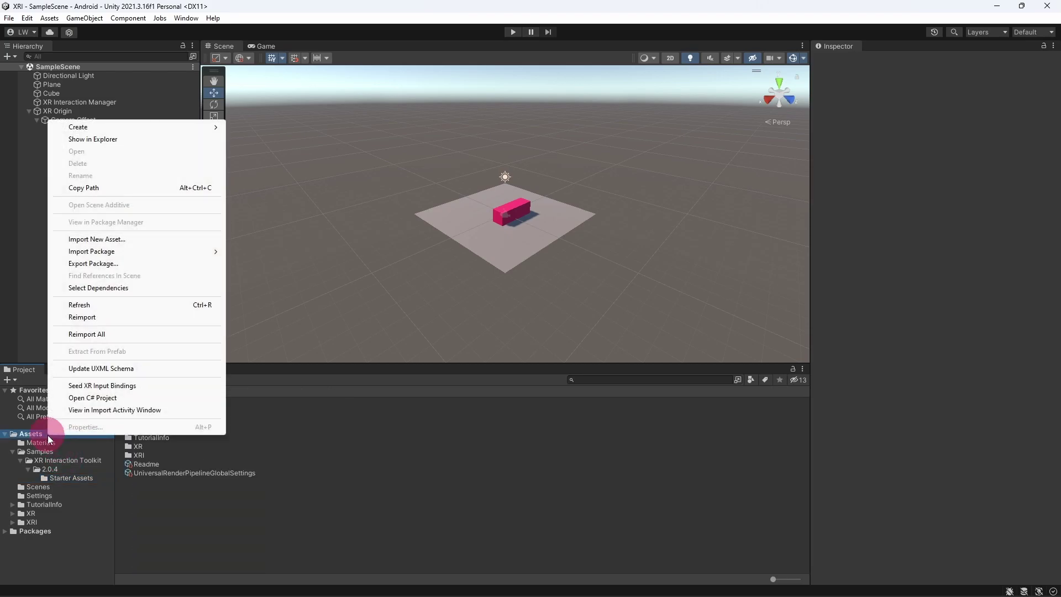
mouse_move(157, 125)
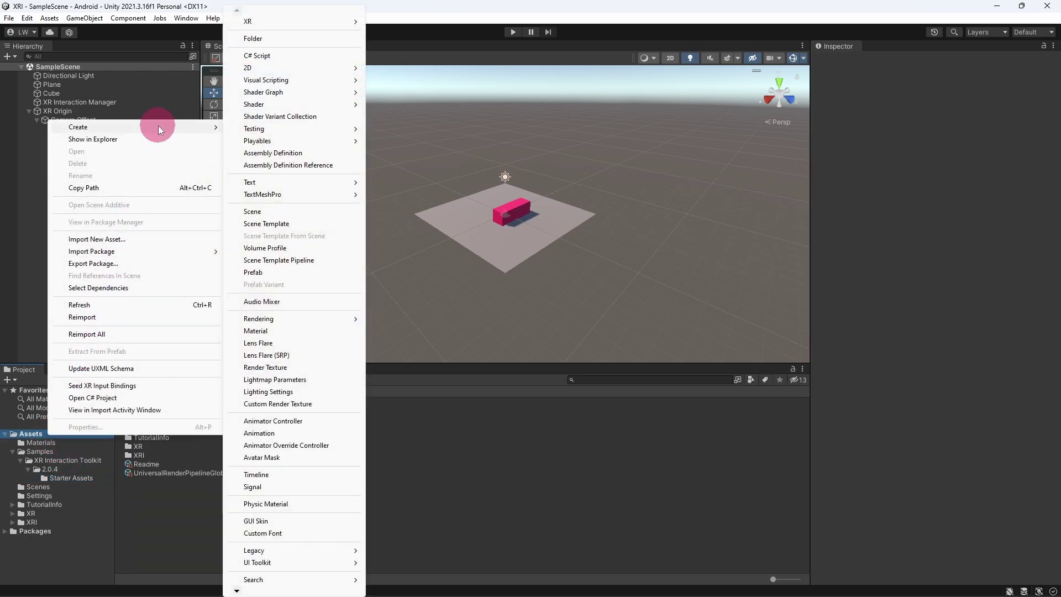
left_click(294, 38)
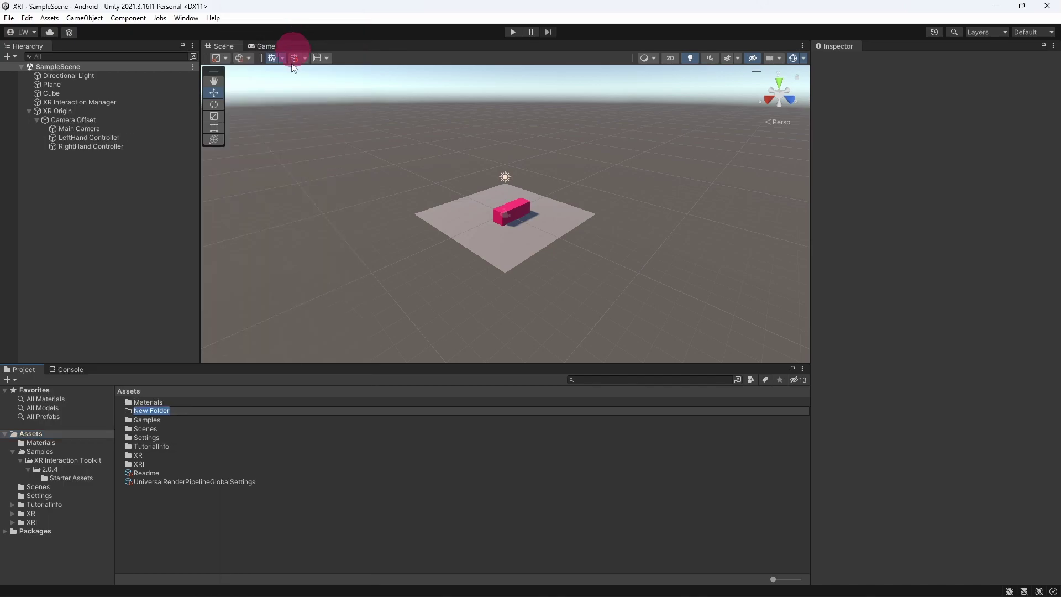
type("Prefabs")
key("Return")
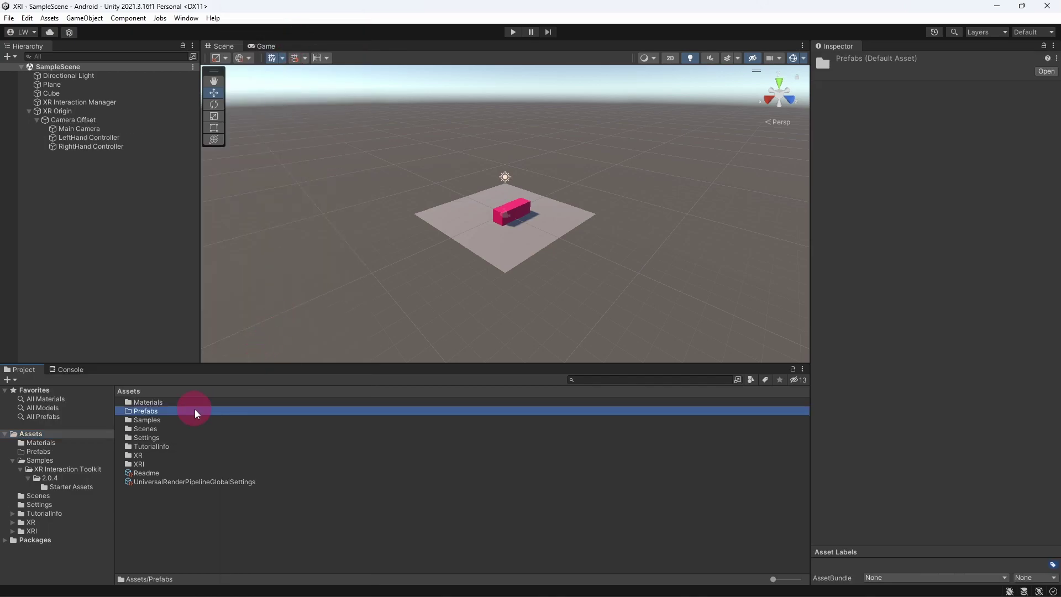
Step: Create a prefab named ControllerModel in the Prefabs folder and open it for editing
double_click(195, 409)
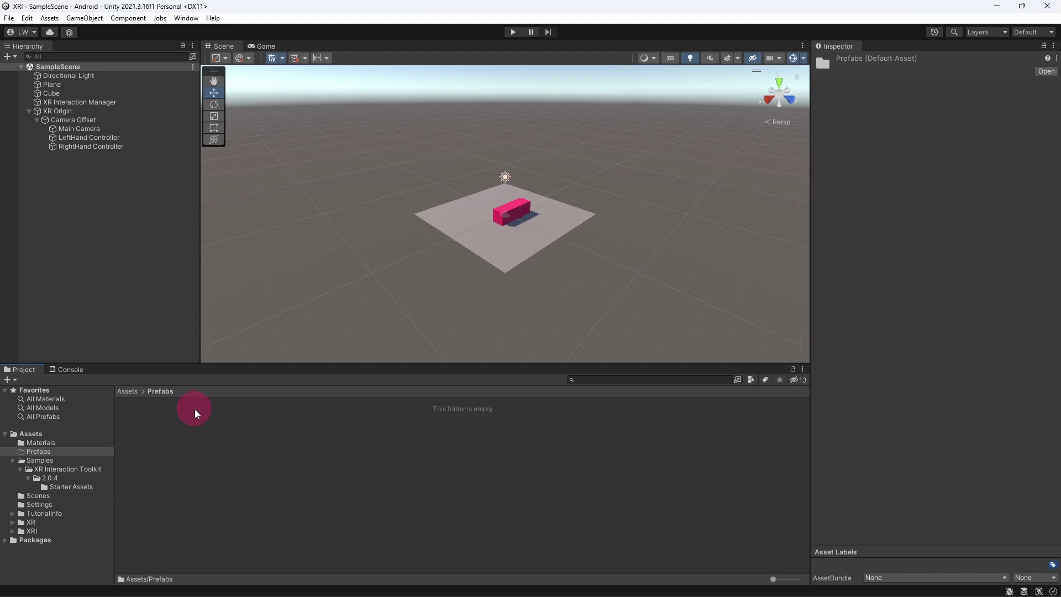
right_click(172, 432)
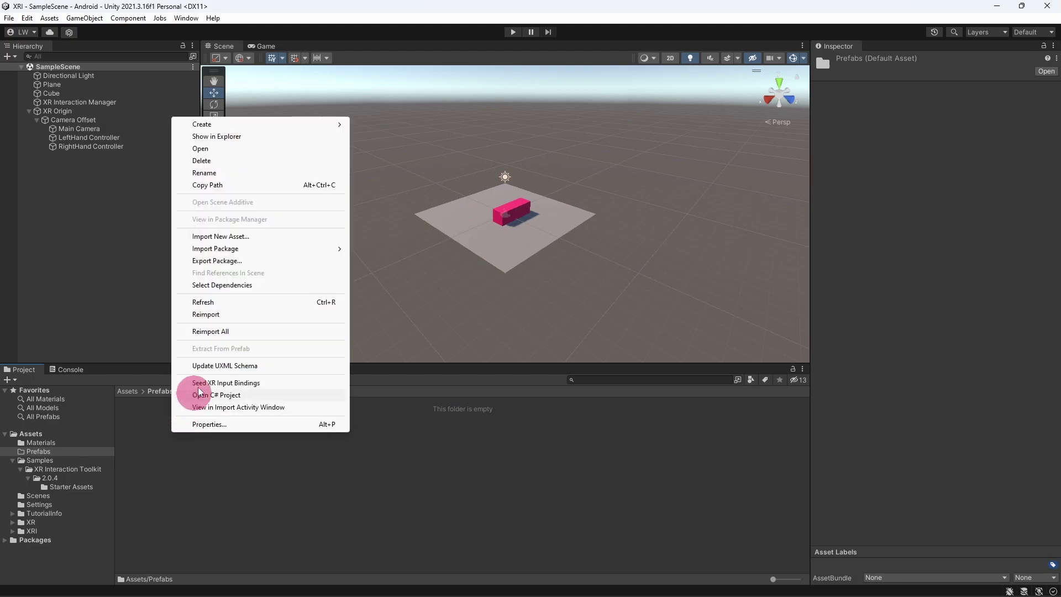
mouse_move(269, 126)
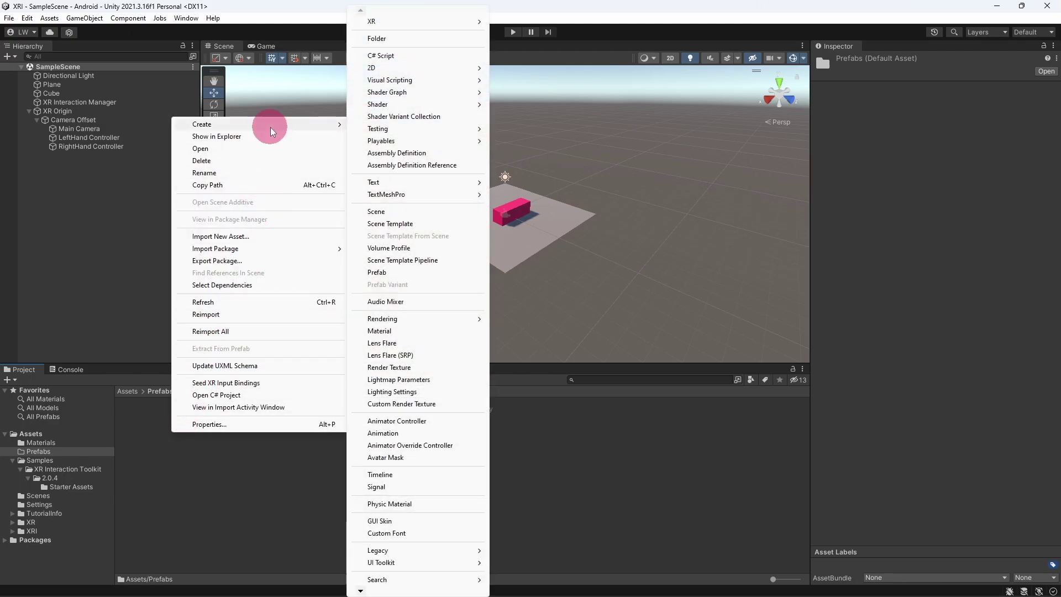
left_click(397, 275)
type("ControllerModel")
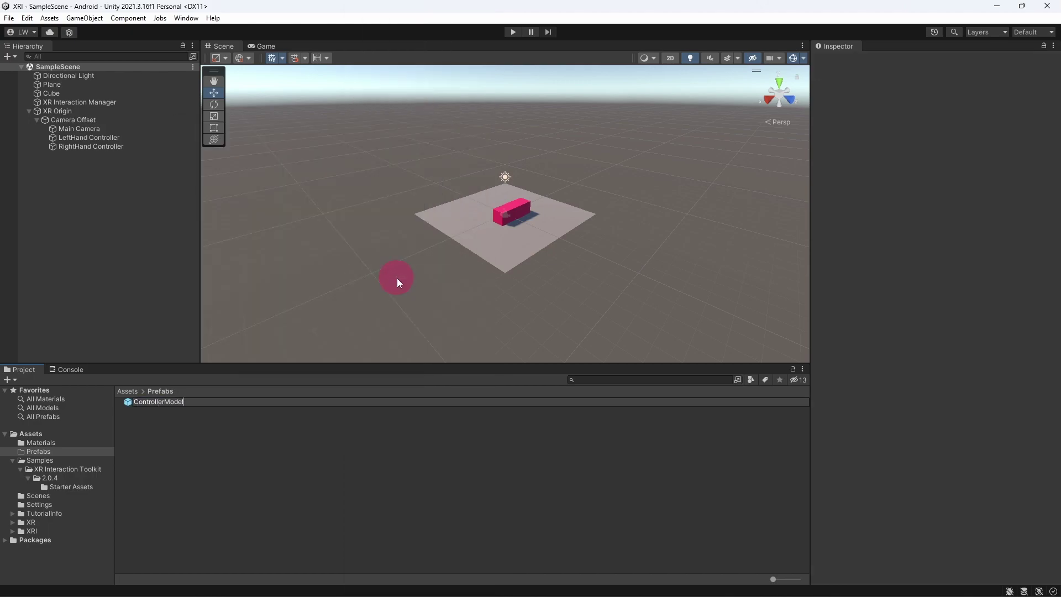
key("Return")
double_click(204, 403)
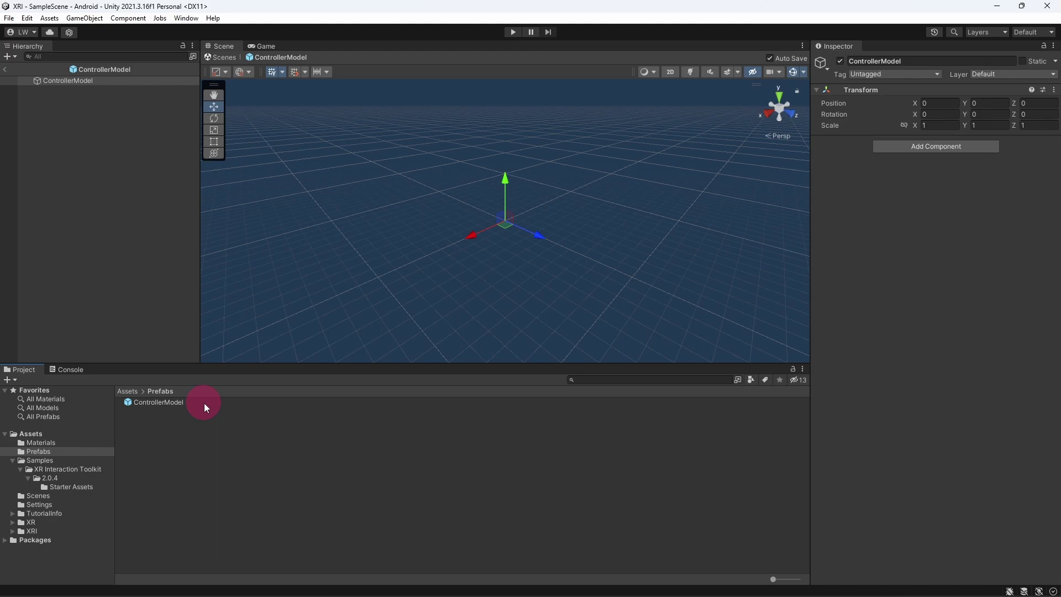
Step: Add a cube as a child of the ControllerModel root and rename it Handle
left_click(121, 77)
right_click(122, 81)
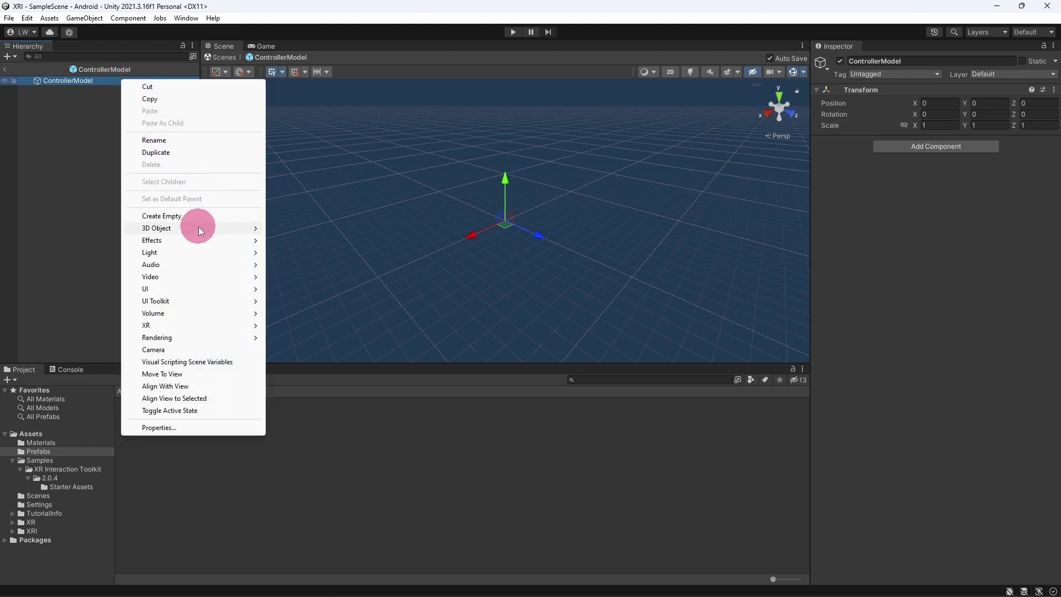
mouse_move(198, 227)
left_click(297, 232)
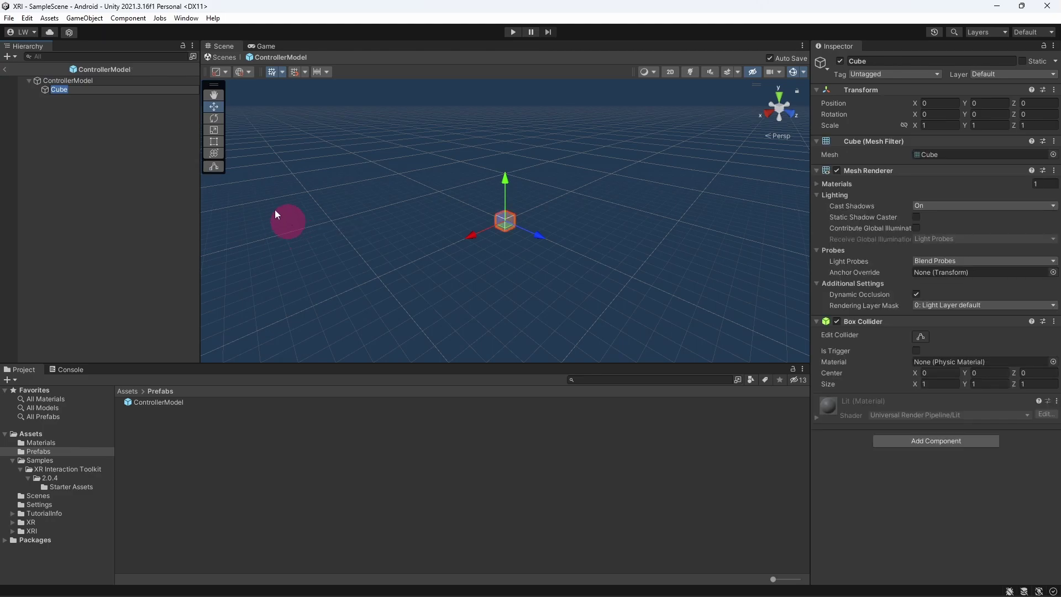
left_click(103, 92)
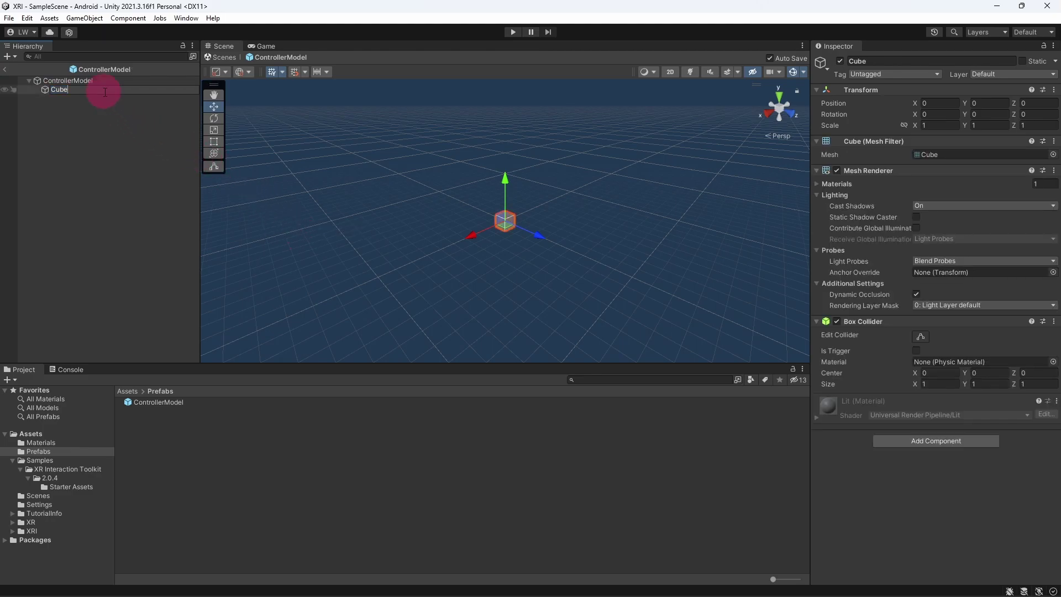
key("BackSpace")
key("BackSpace")
key("BackSpace")
key("BackSpace")
type("Handle")
key("Return")
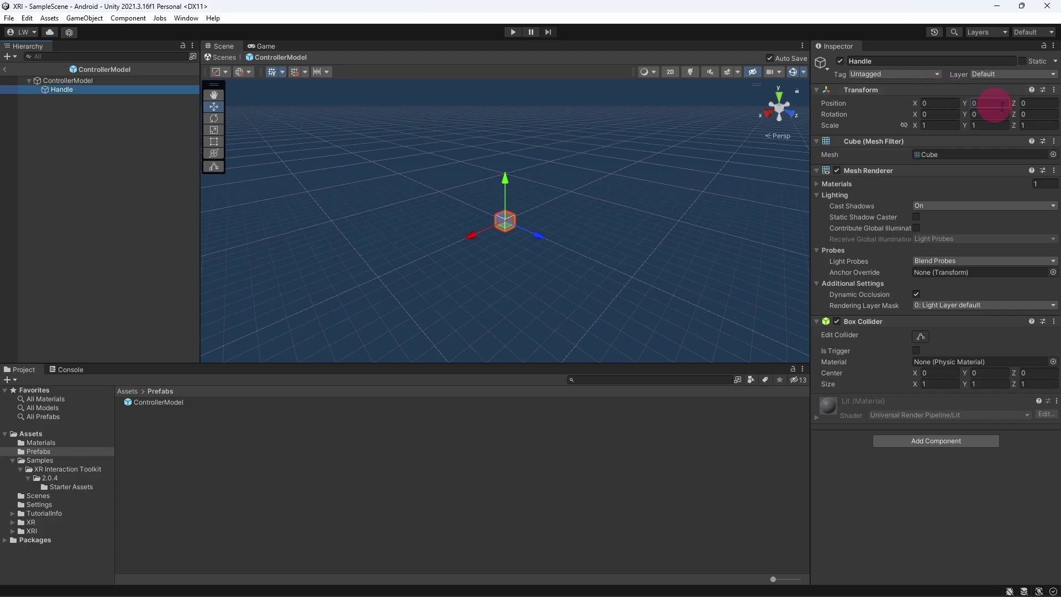
Step: Set the Handle's Z position to -0.11 and its scale to X 0.04, Y 0.04, Z 0.1
left_click(1044, 105)
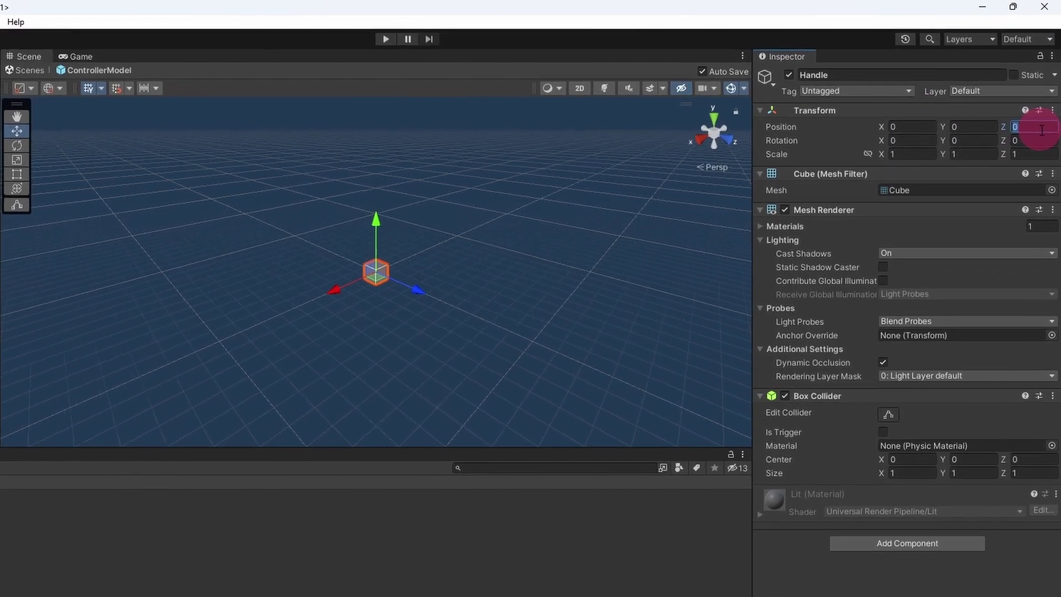
type("-0.11")
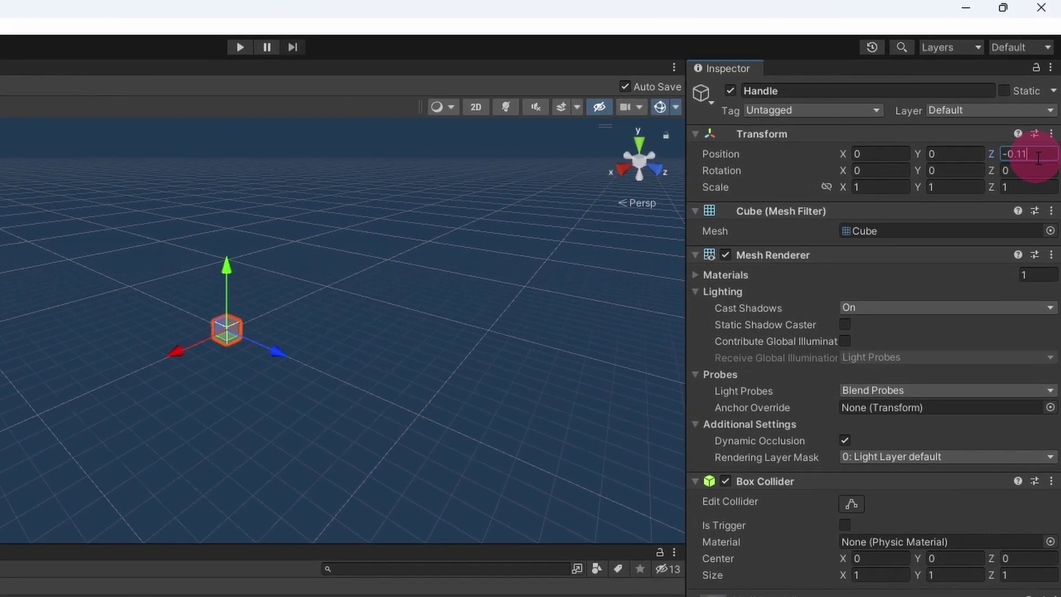
left_click(893, 186)
type("0.04")
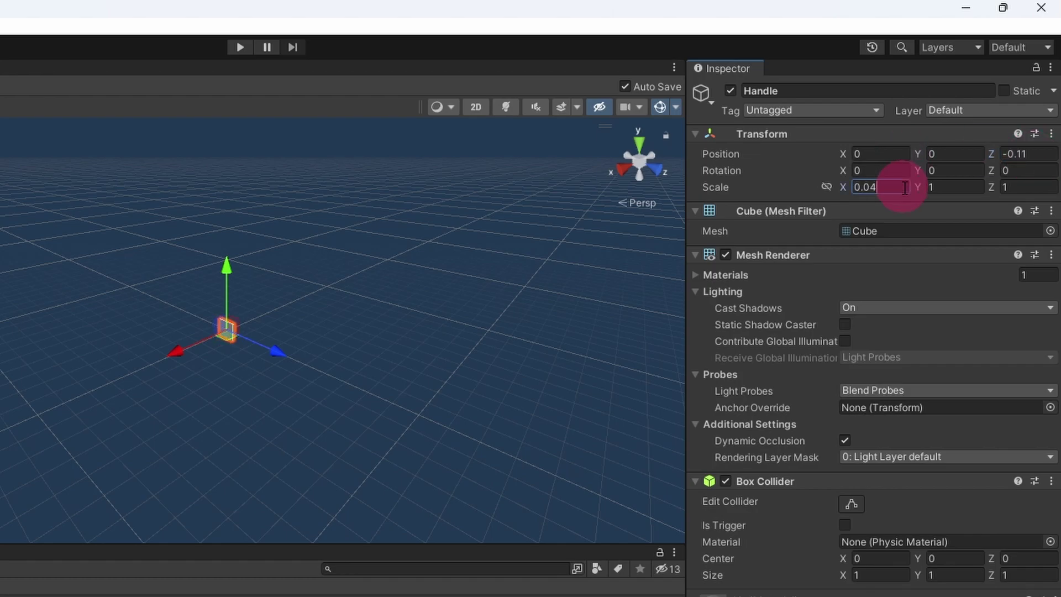
left_click(965, 183)
type("0.04")
left_click(1039, 186)
type("0.1")
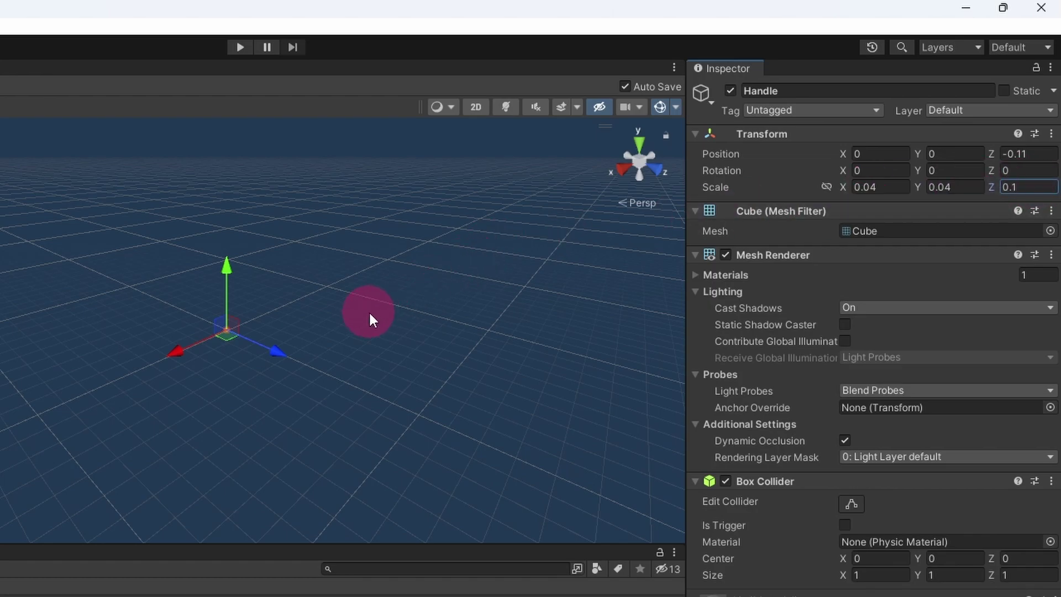
type("f")
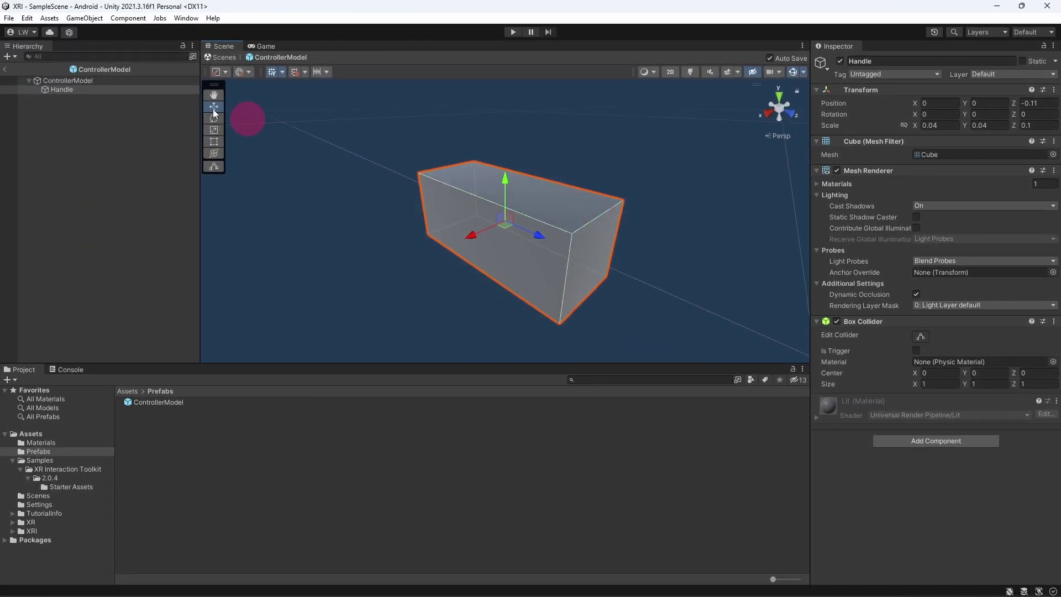
Step: Add a cylinder as a child of the ControllerModel root
left_click(74, 82)
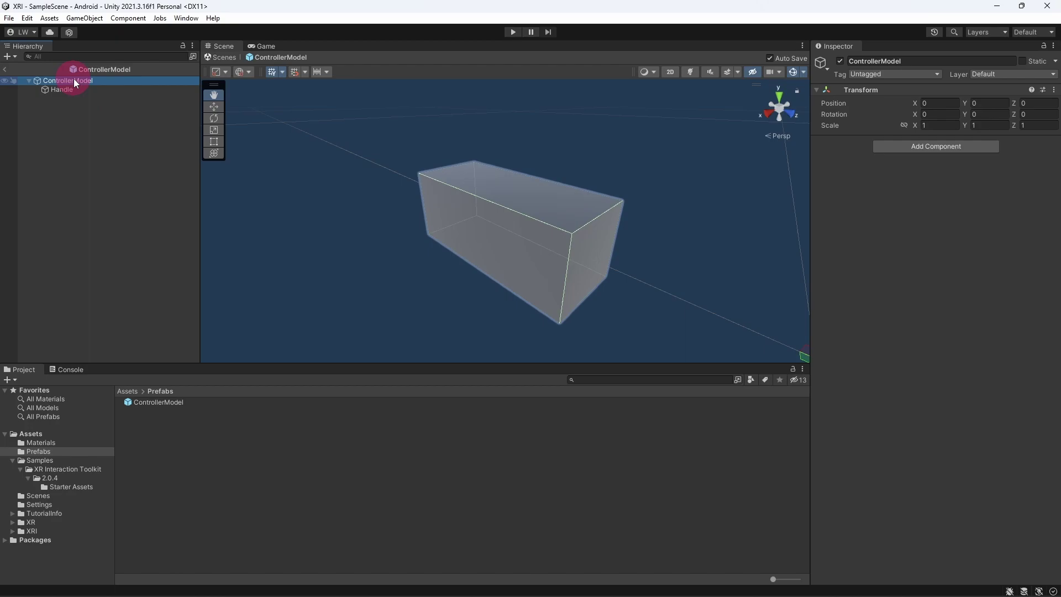
right_click(74, 82)
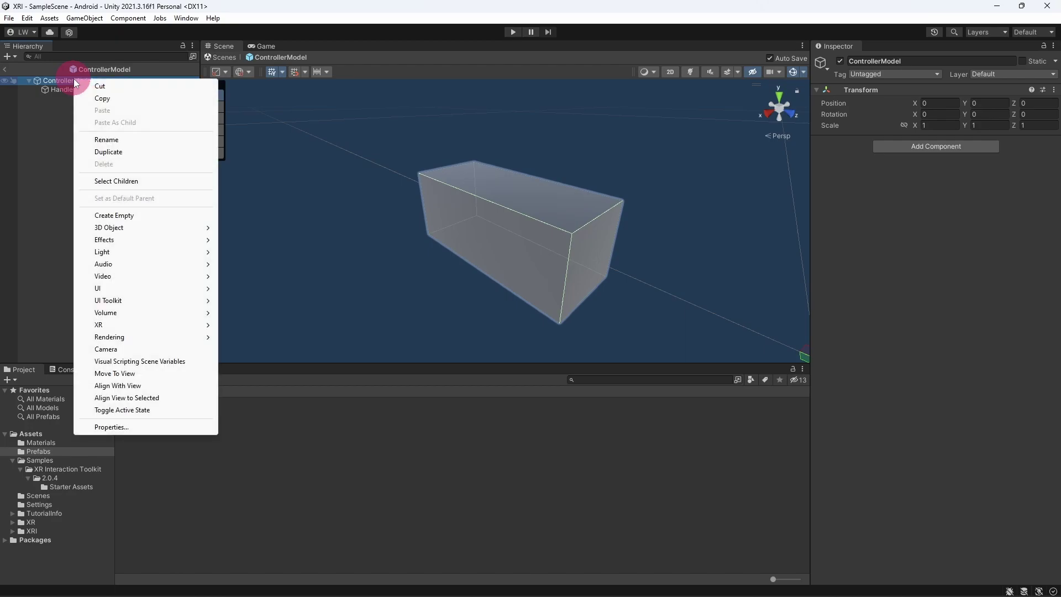
mouse_move(138, 223)
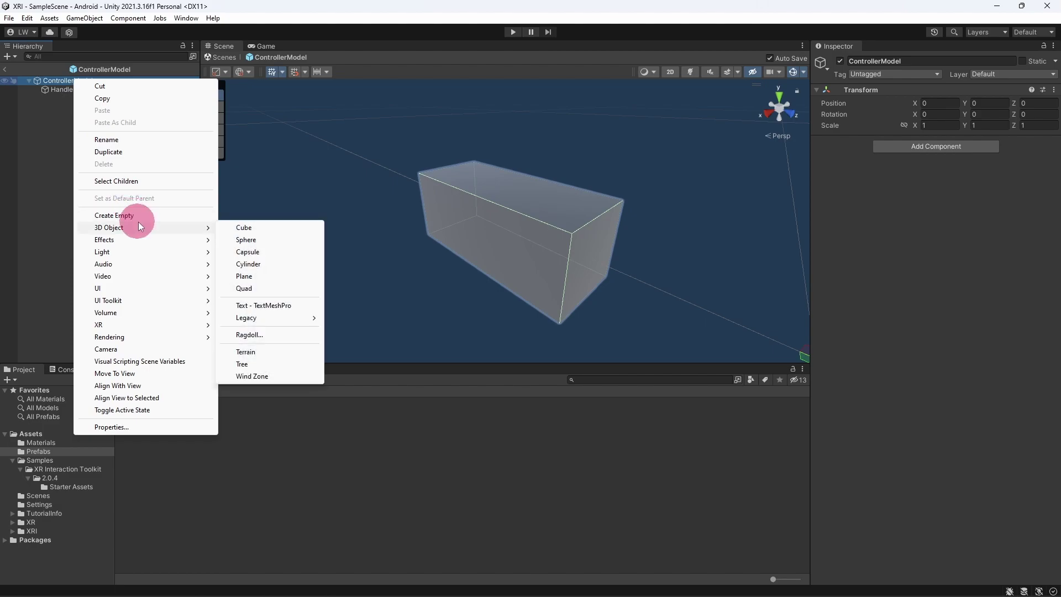
left_click(272, 267)
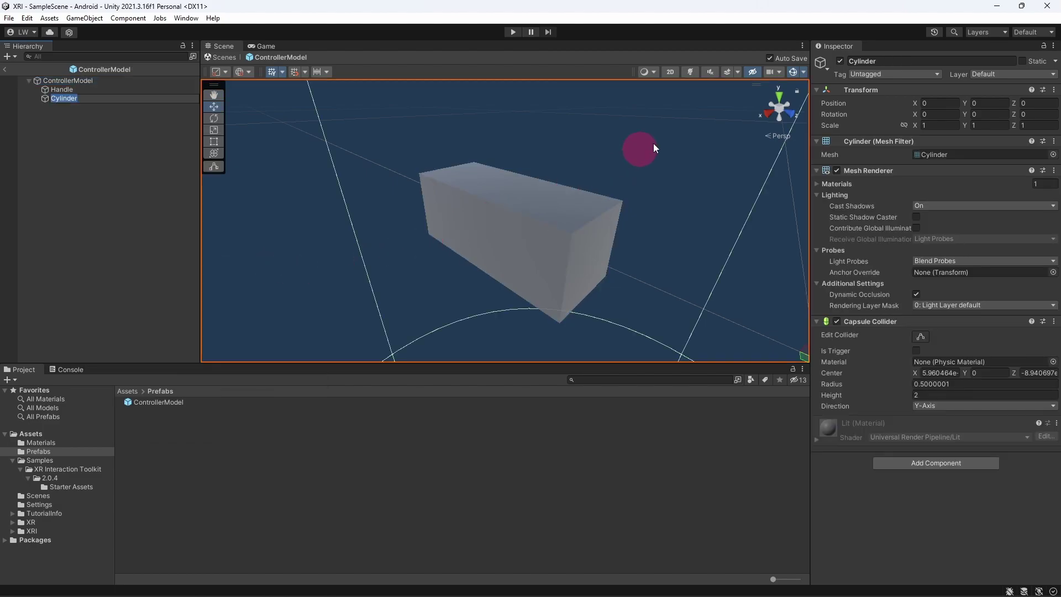
Step: Set the cylinder's Z position to -0.05 and its scale to X 0.07, Y 0.024, Z 0.07
left_click(1042, 104)
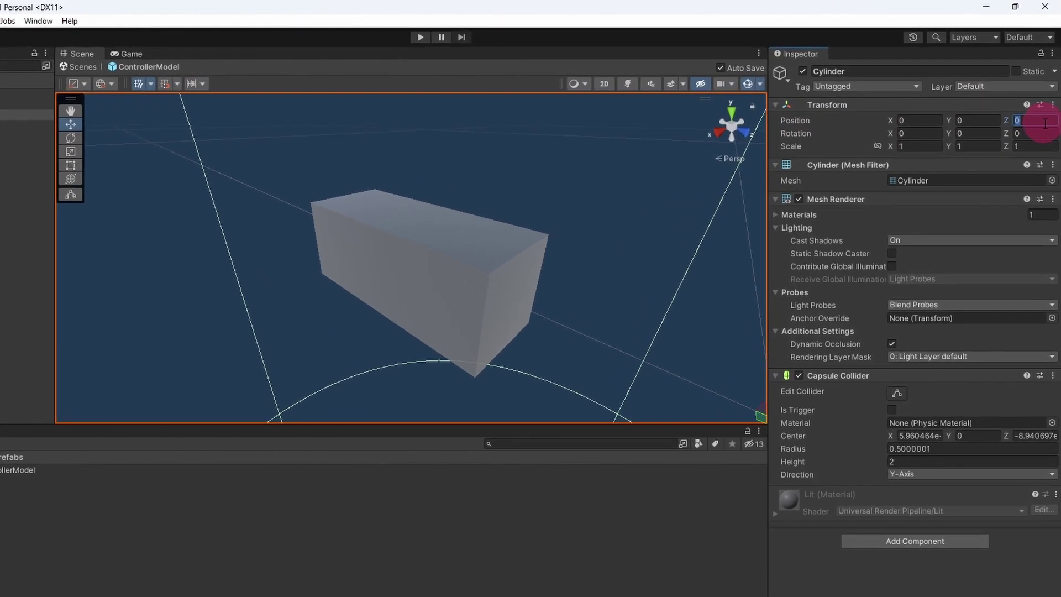
type("-0")
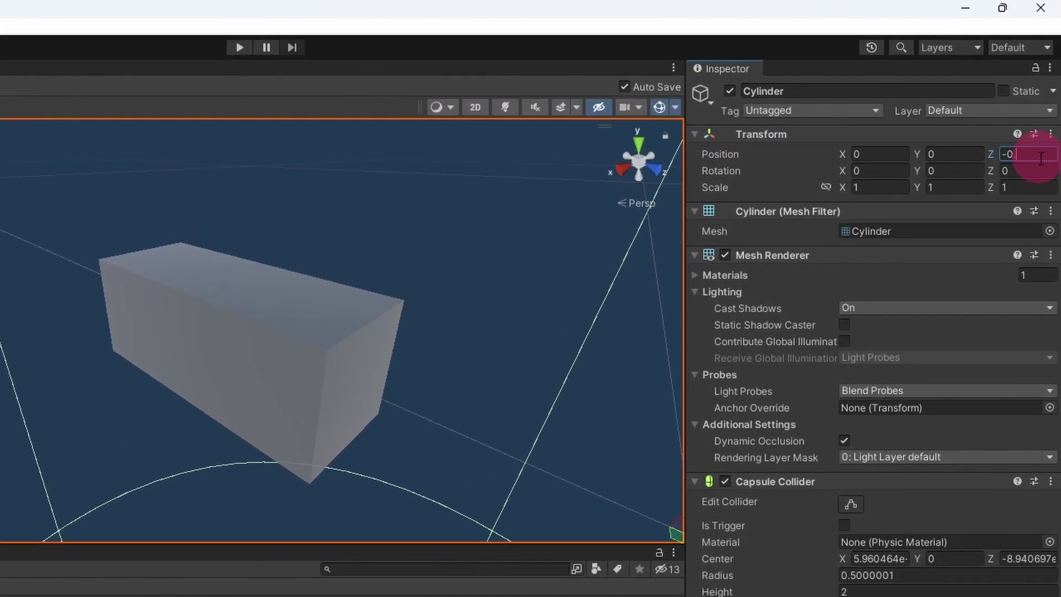
type(".05")
left_click(879, 187)
type("0.07")
left_click(966, 187)
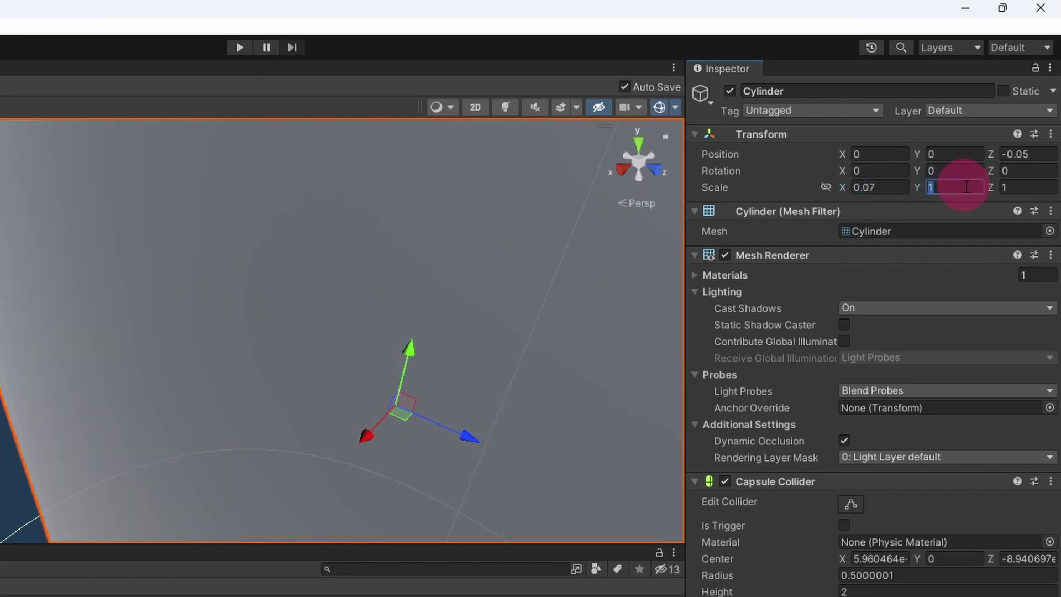
type("0.024")
left_click(1027, 187)
type("0.07")
left_click_drag(308, 339, 645, 446, "alt")
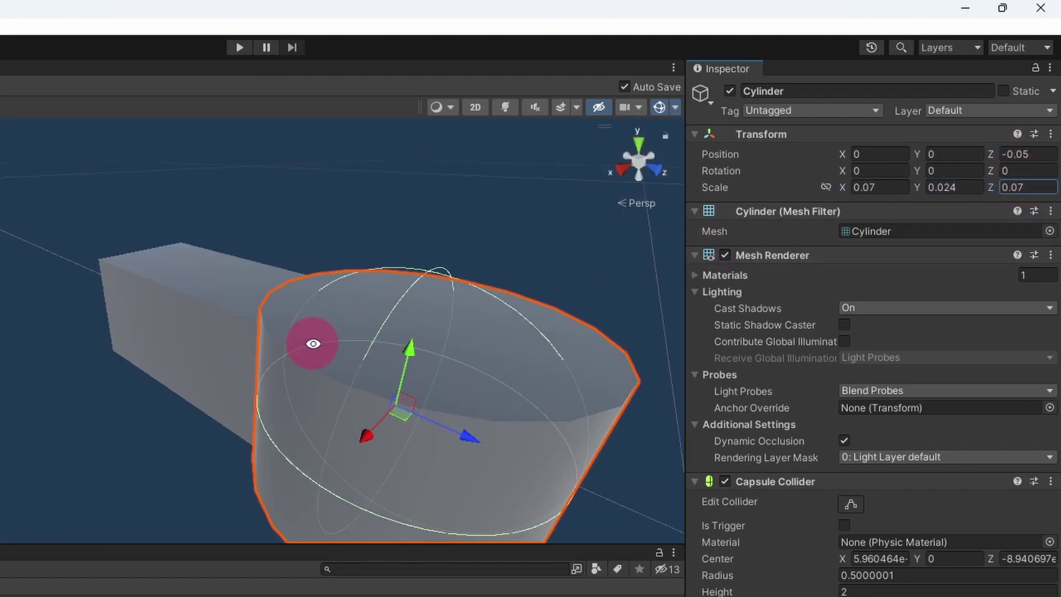
left_click_drag(685, 390, 499, 292, "alt")
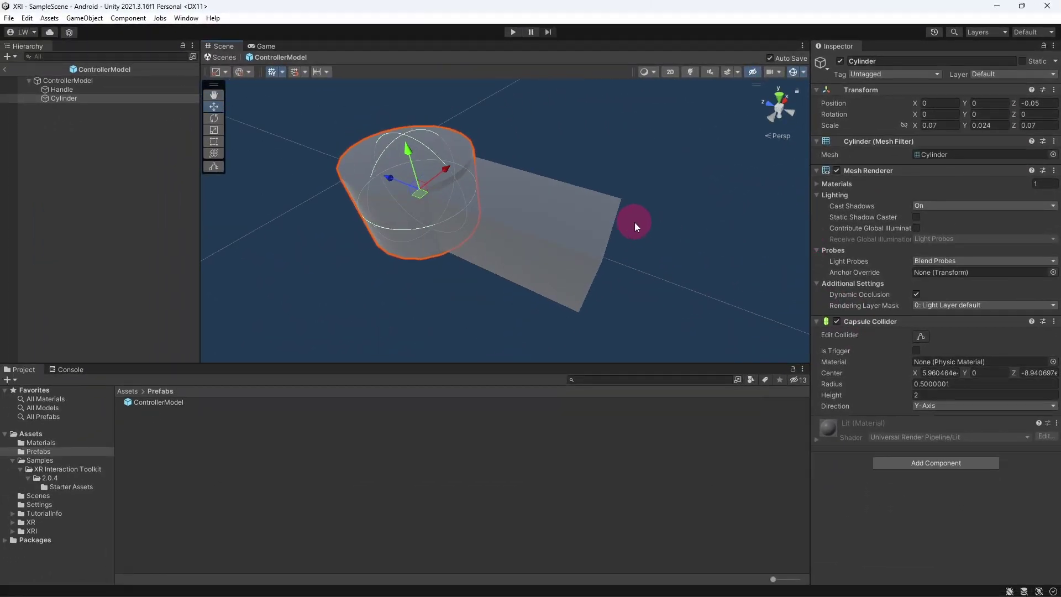
Step: Rename the cylinder in the ControllerModel prefab as Pad
double_click(121, 98)
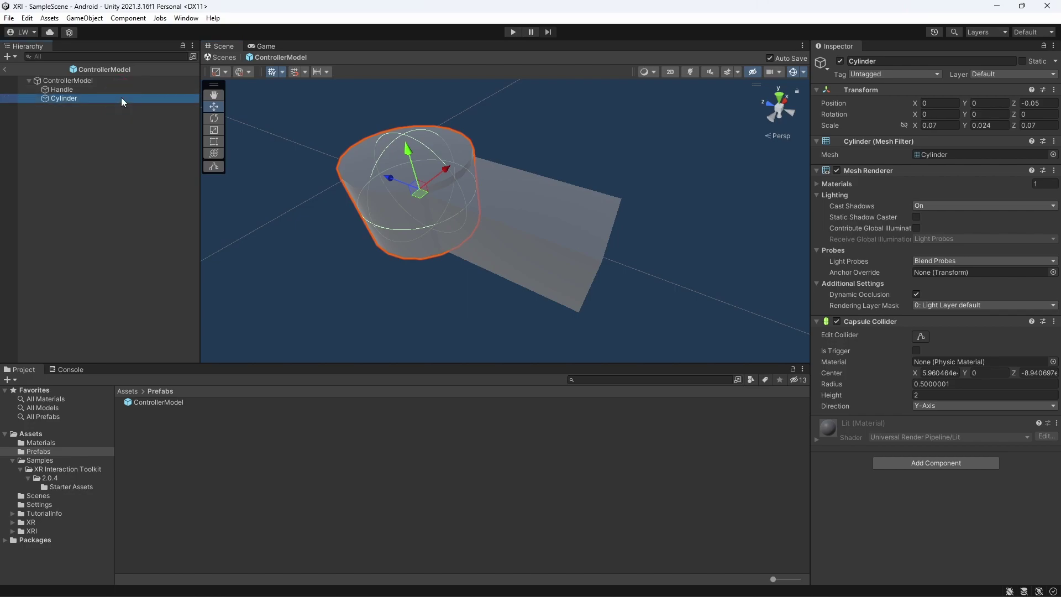
left_click(121, 98)
type("Pad")
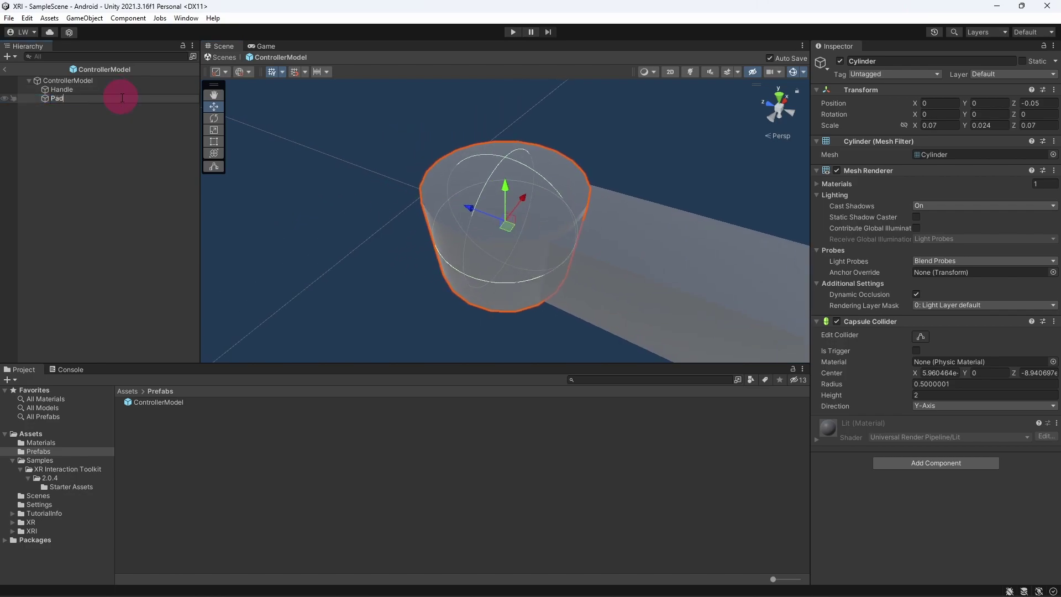
key("Return")
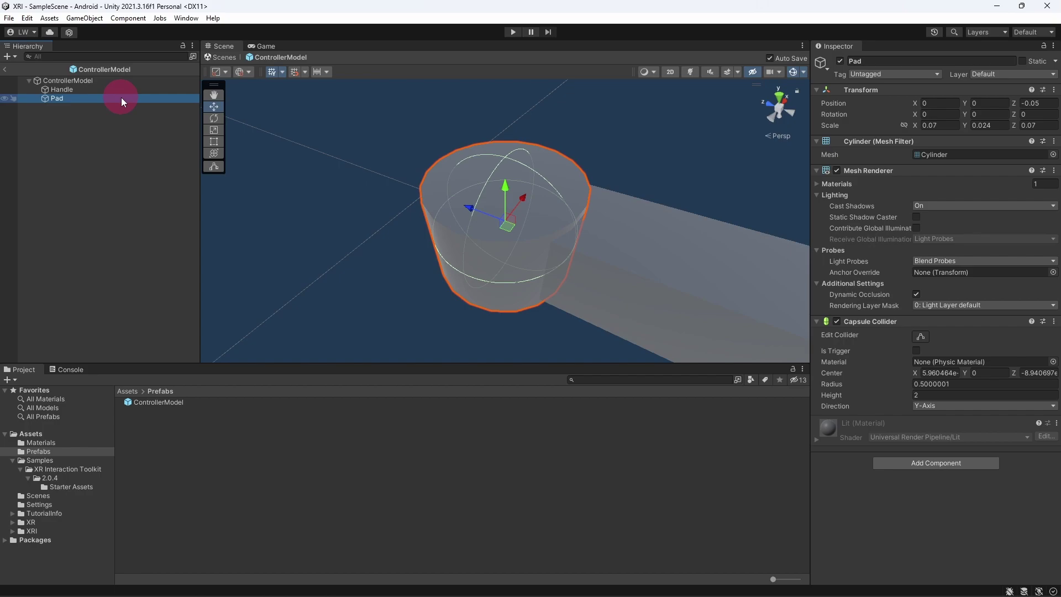
Step: Create a new material named Controller Material in the Materials folder
left_click(58, 445)
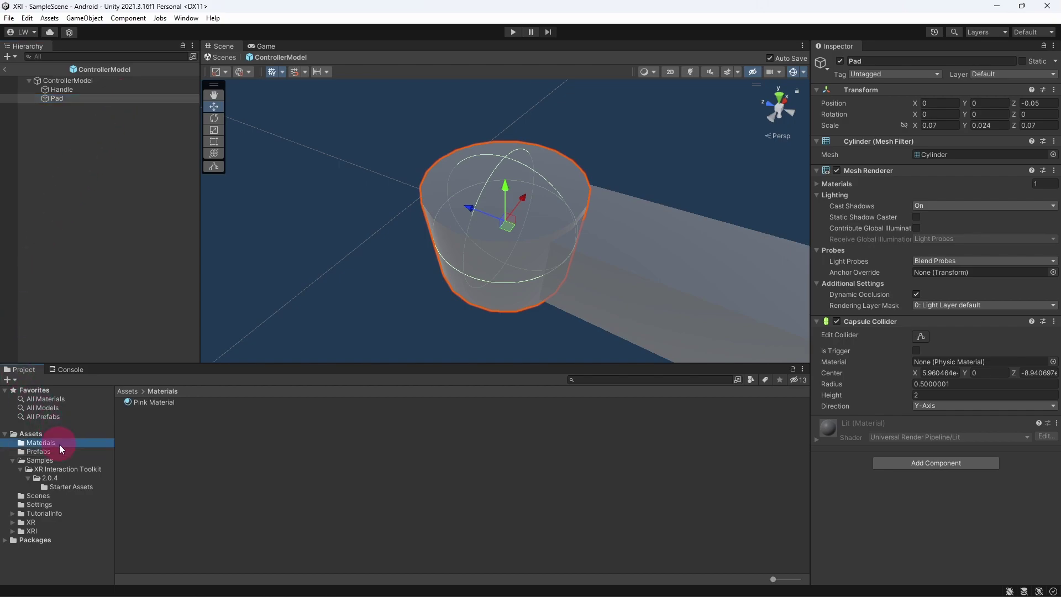
right_click(178, 469)
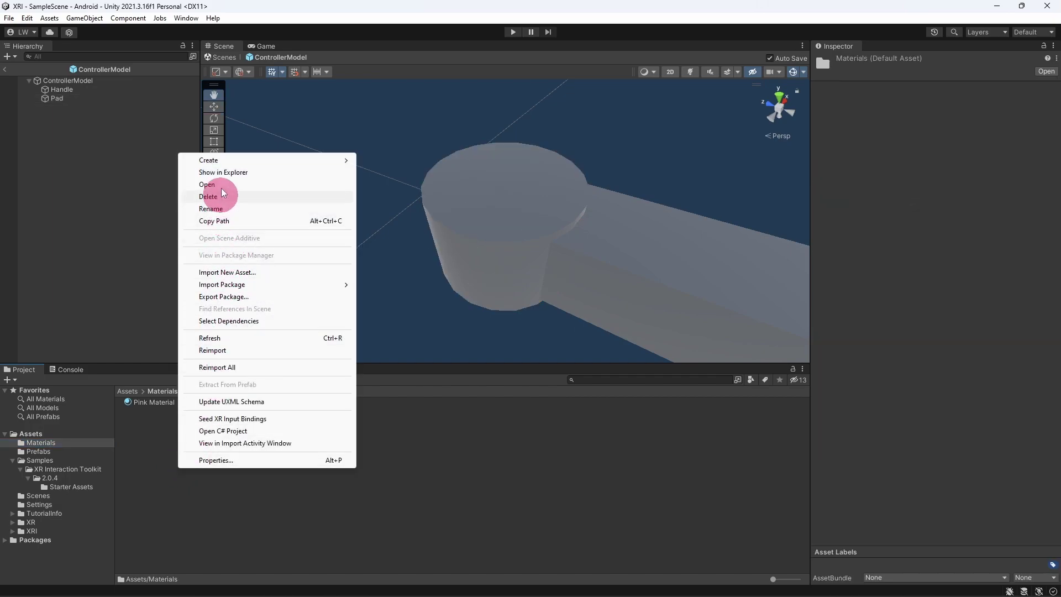
mouse_move(221, 160)
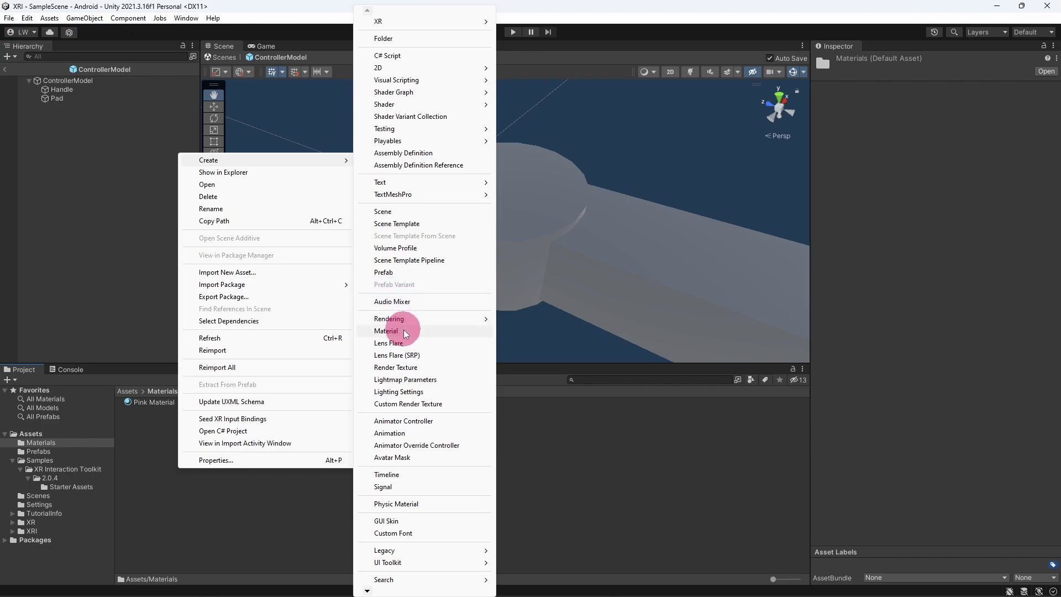
left_click(387, 331)
type("Controller Material")
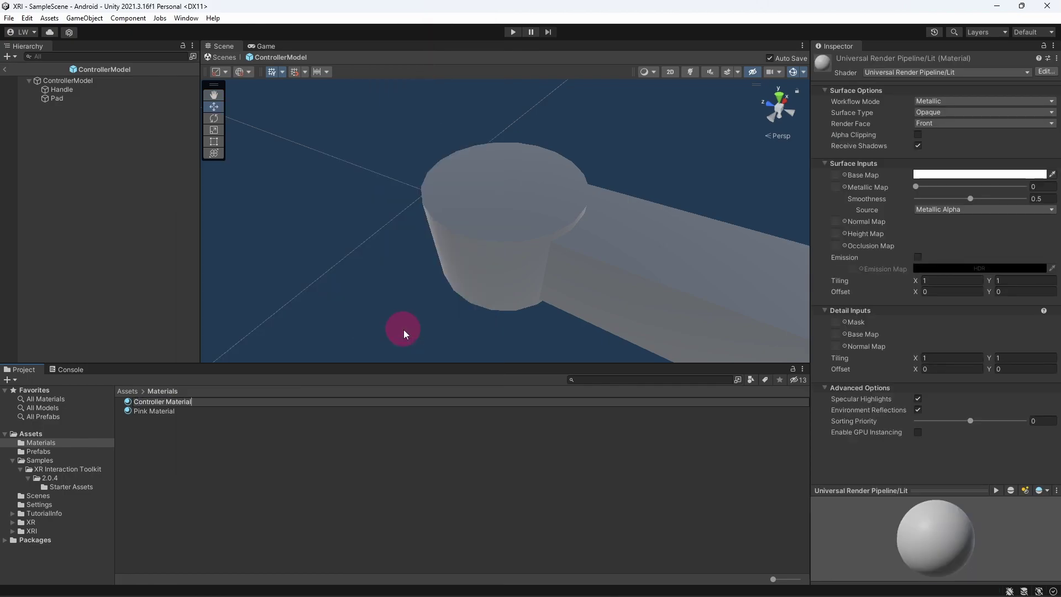
key("Return")
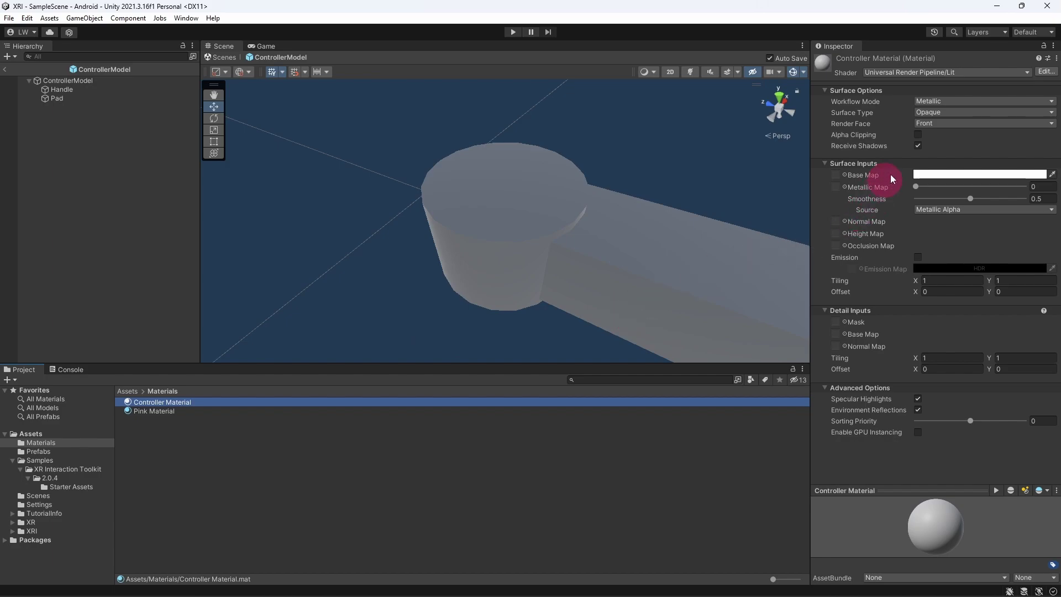
Step: Disable Receive Shadows on Controller Material and set its Base Map color to black (000000)
left_click(917, 145)
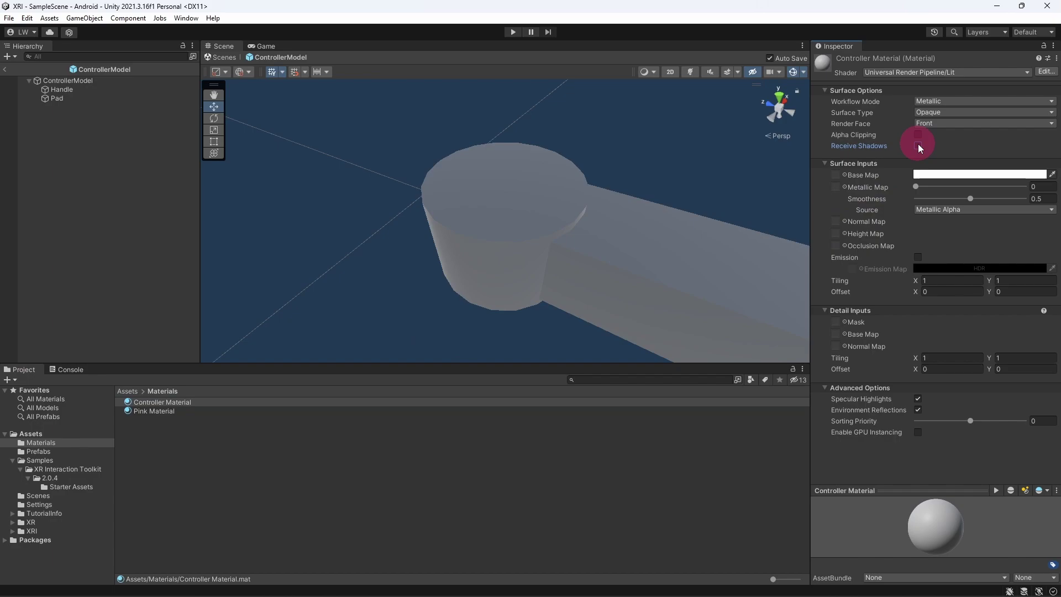
left_click(961, 172)
left_click(965, 176)
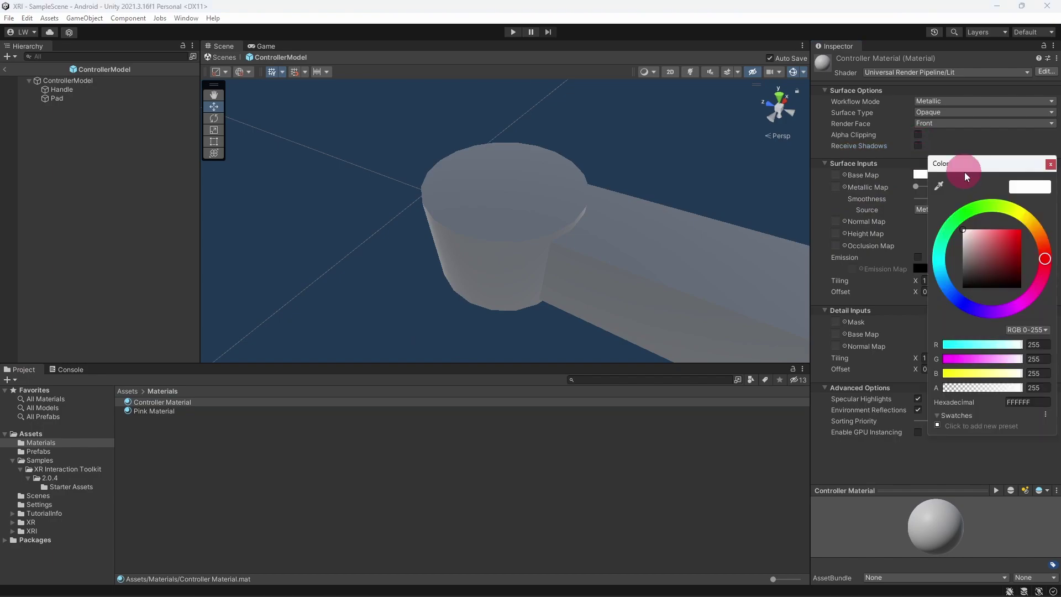
mouse_move(964, 282)
left_mouse_down()
mouse_move(960, 298)
mouse_move(955, 288)
left_mouse_up()
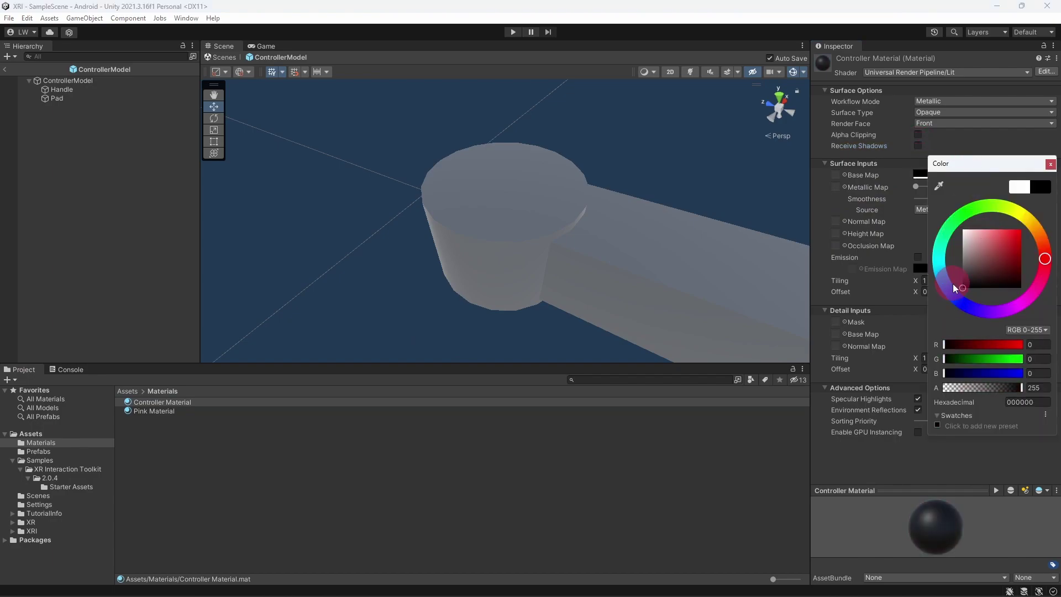
left_click(1051, 164)
Step: Apply Controller Material to the Pad and the Handle, and leave prefab editing to return to SampleScene
left_click_drag(175, 399, 493, 243)
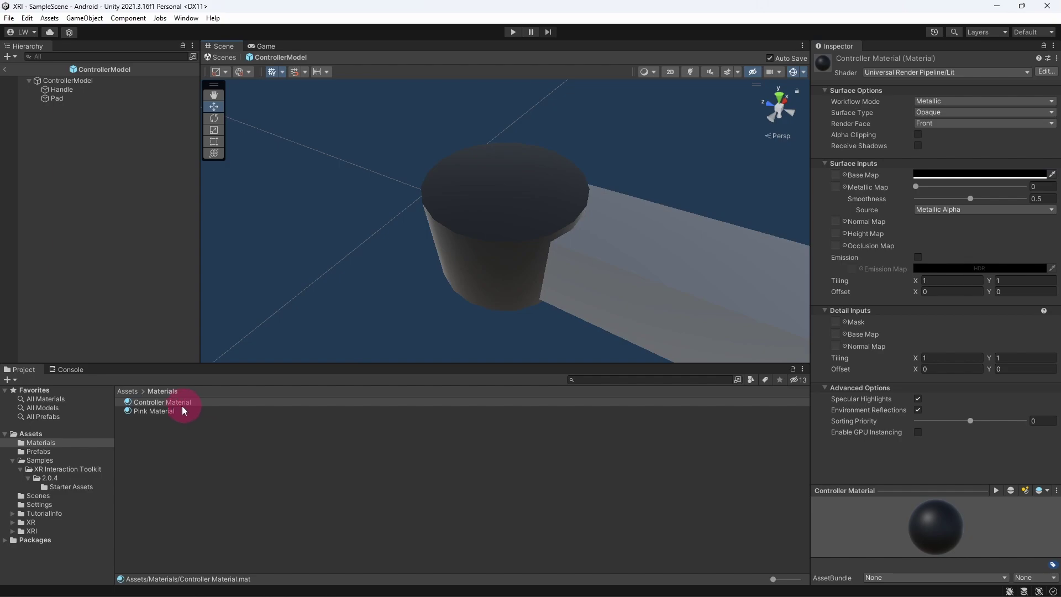
left_click_drag(177, 399, 619, 265)
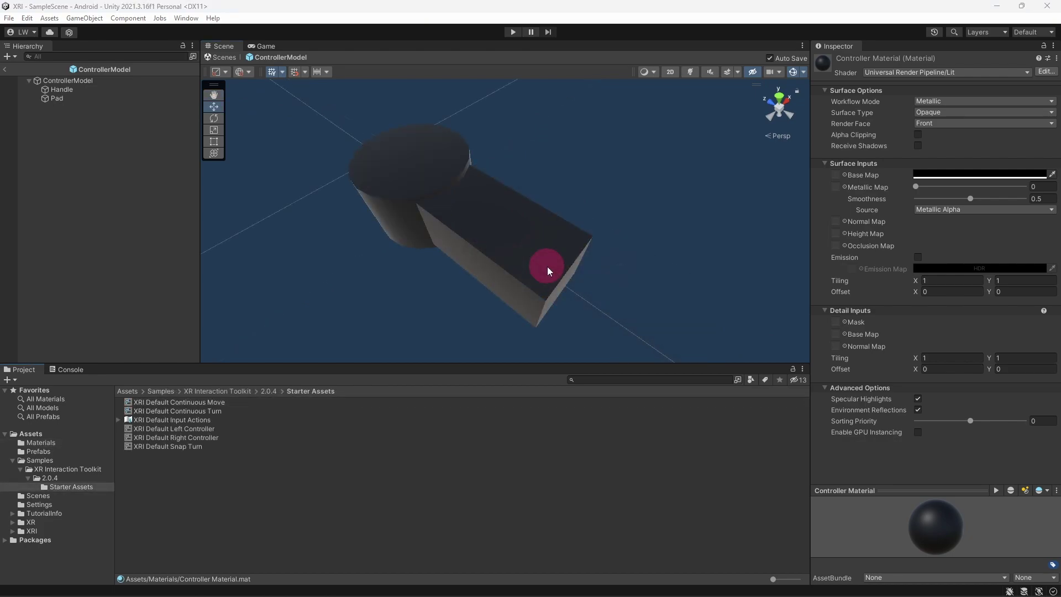
left_click(6, 69)
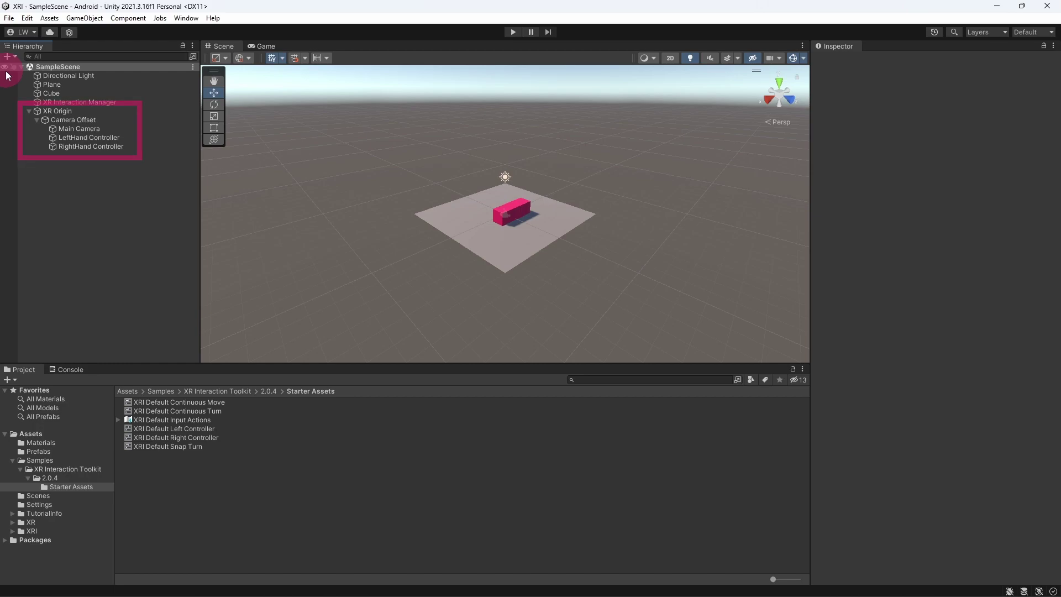
Step: Remove the XR Ray Interactor component from the RightHand Controller
left_click(121, 146)
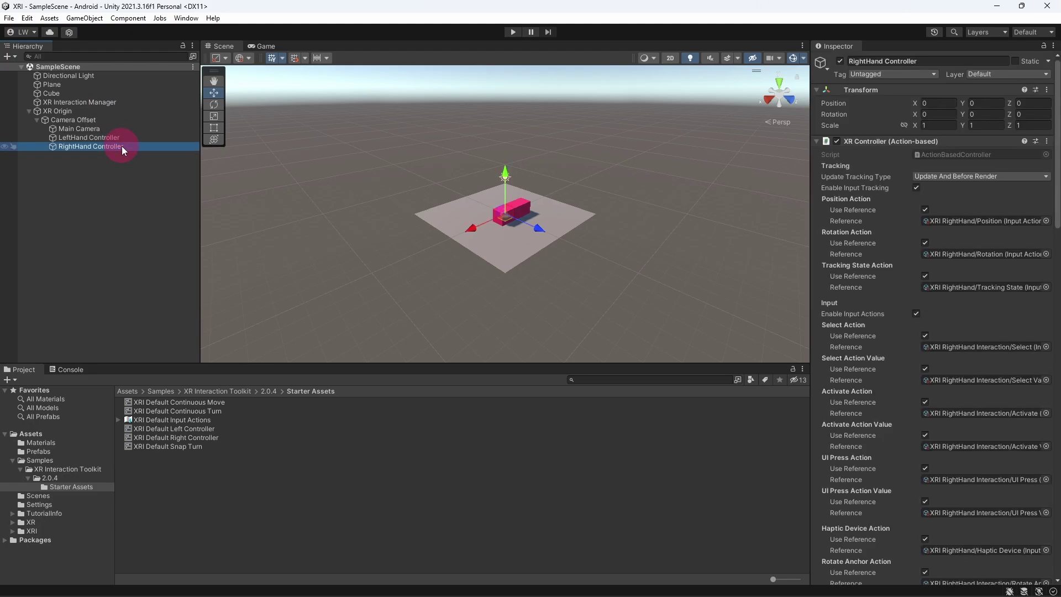
left_click_drag(1058, 153, 1044, 312)
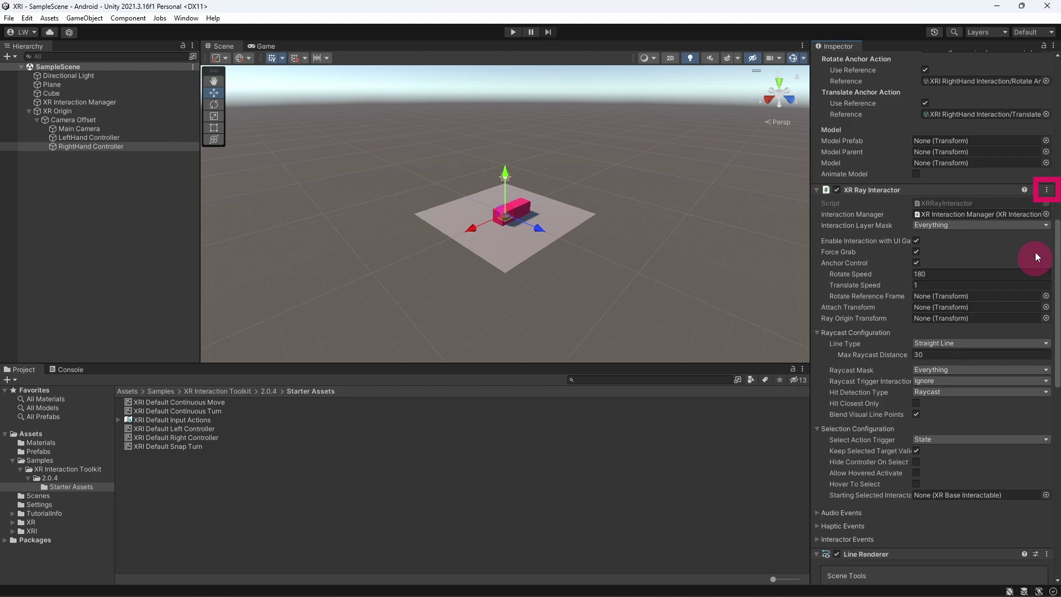
left_click(1045, 191)
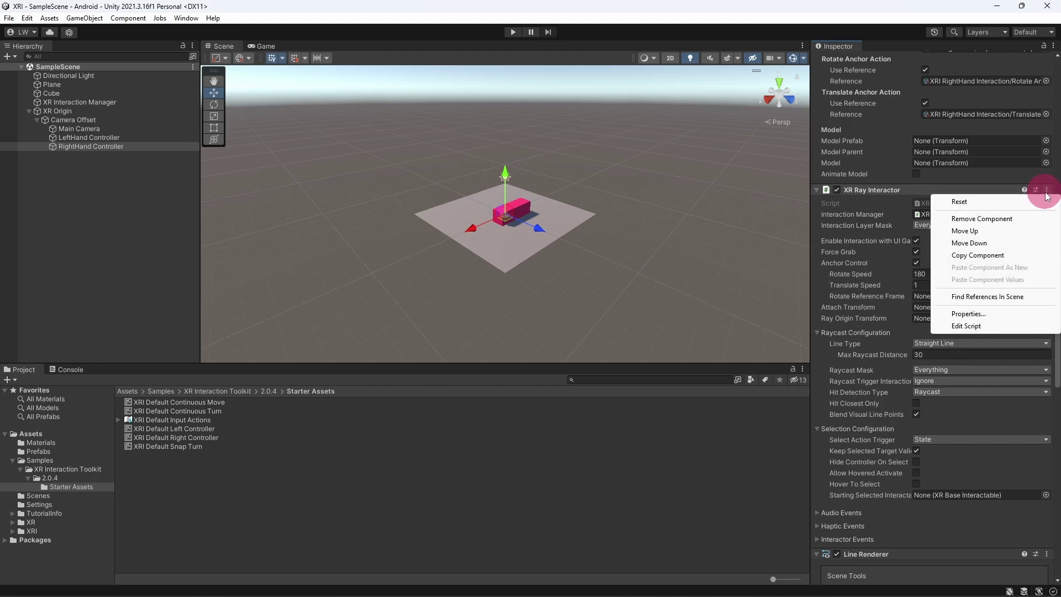
left_click(1031, 219)
Step: Remove the XR Interactor Line Visual and Line Renderer components from the RightHand Controller
scroll(1049, 408, "down", 10)
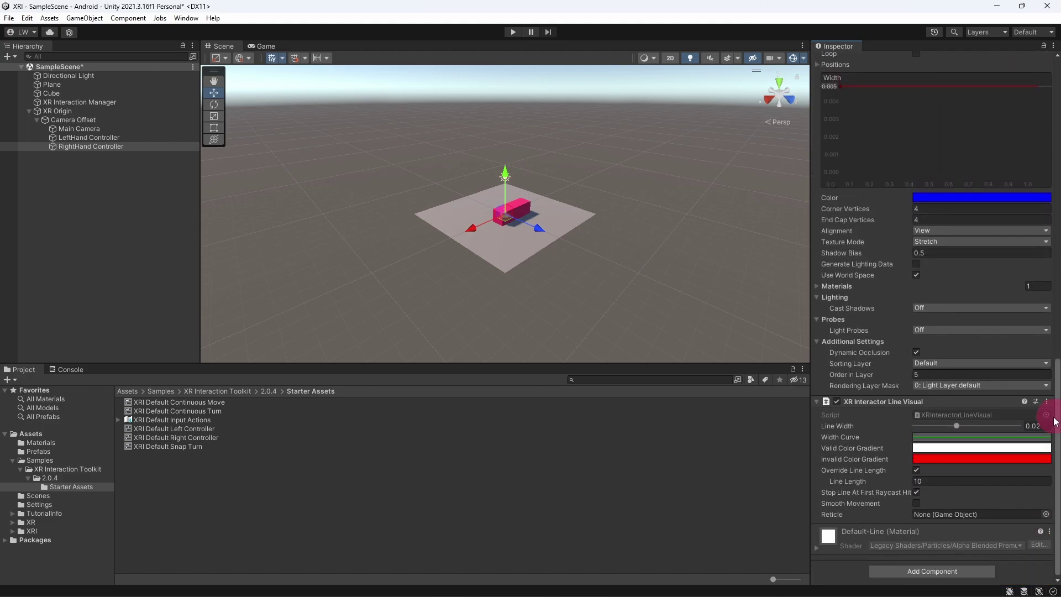
left_click(1047, 402)
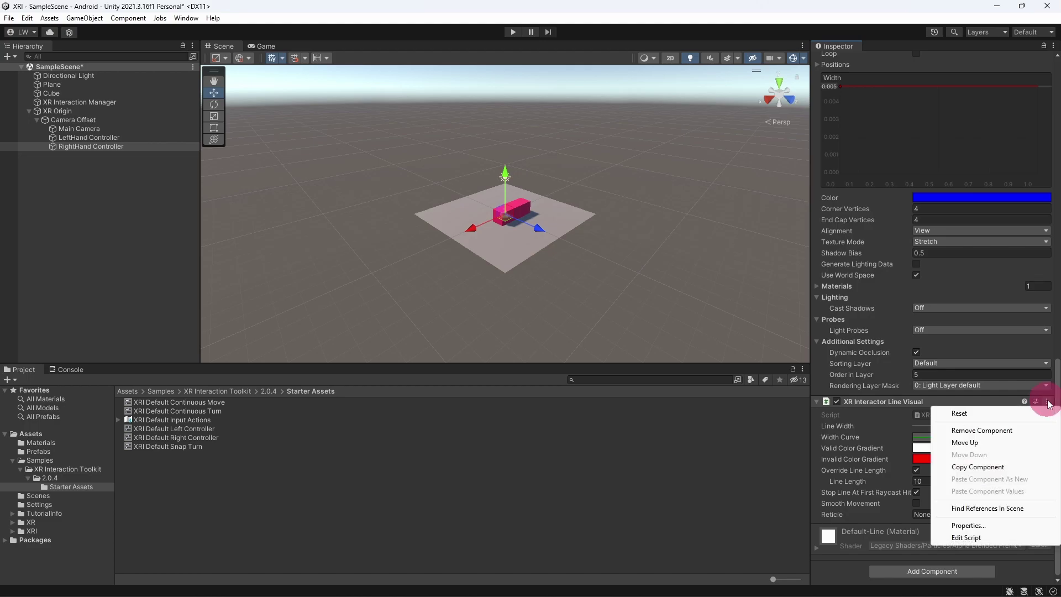
left_click(1016, 431)
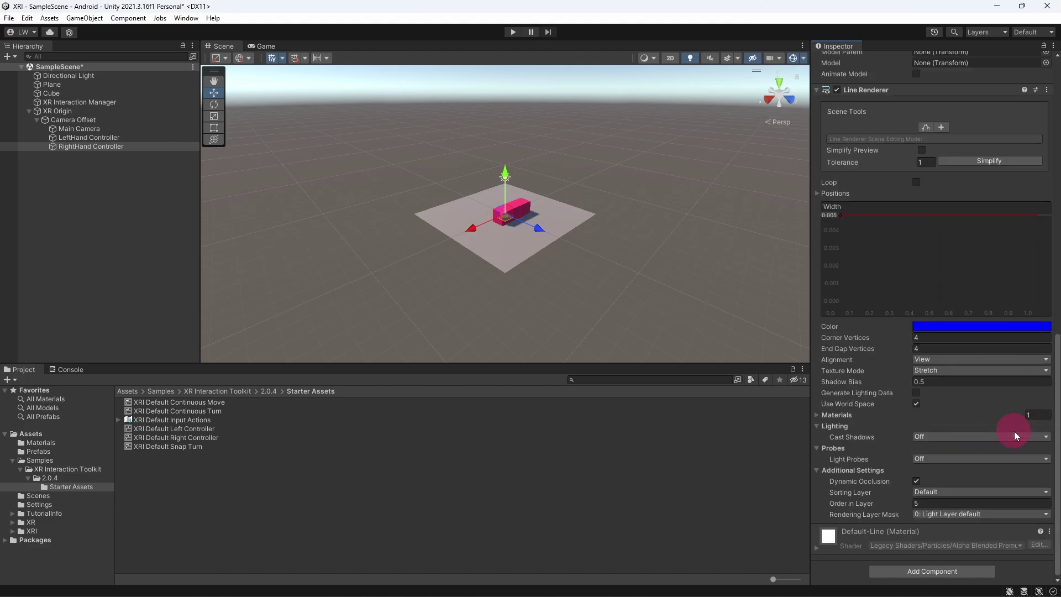
left_click(1047, 89)
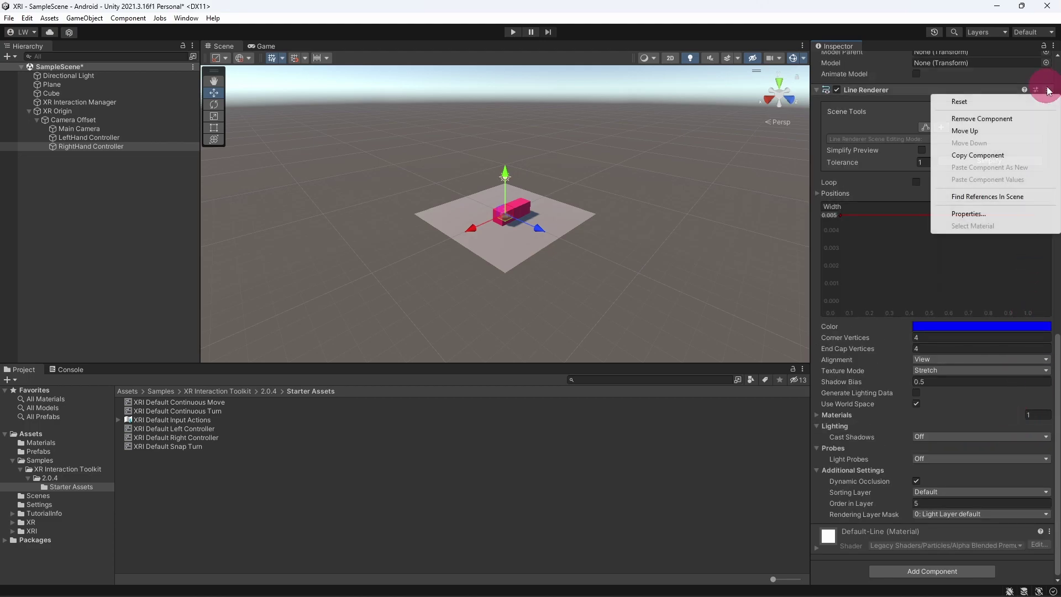
left_click(1027, 121)
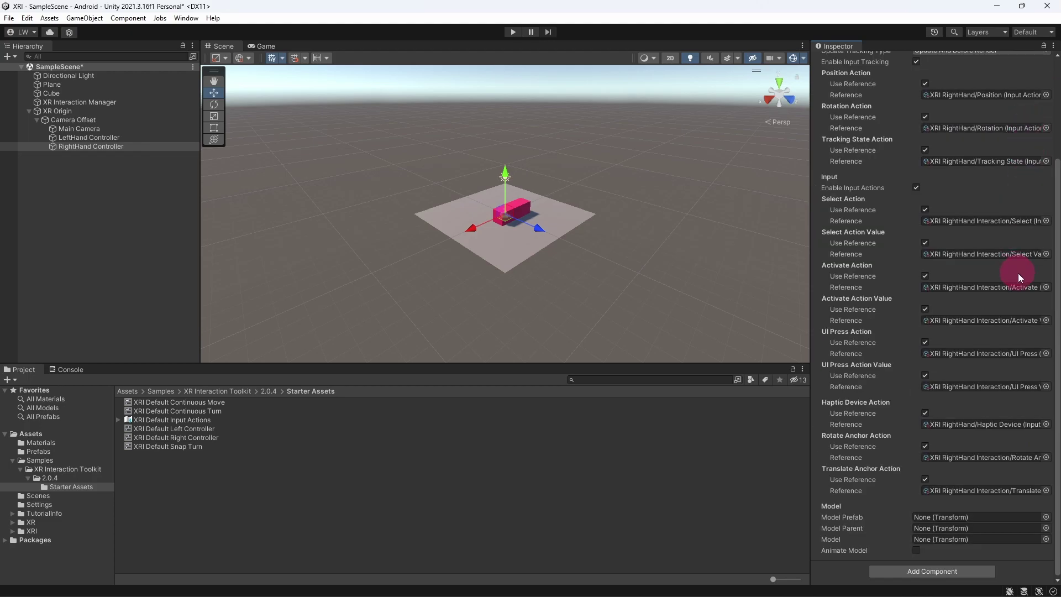
scroll(1047, 268, "up", 5)
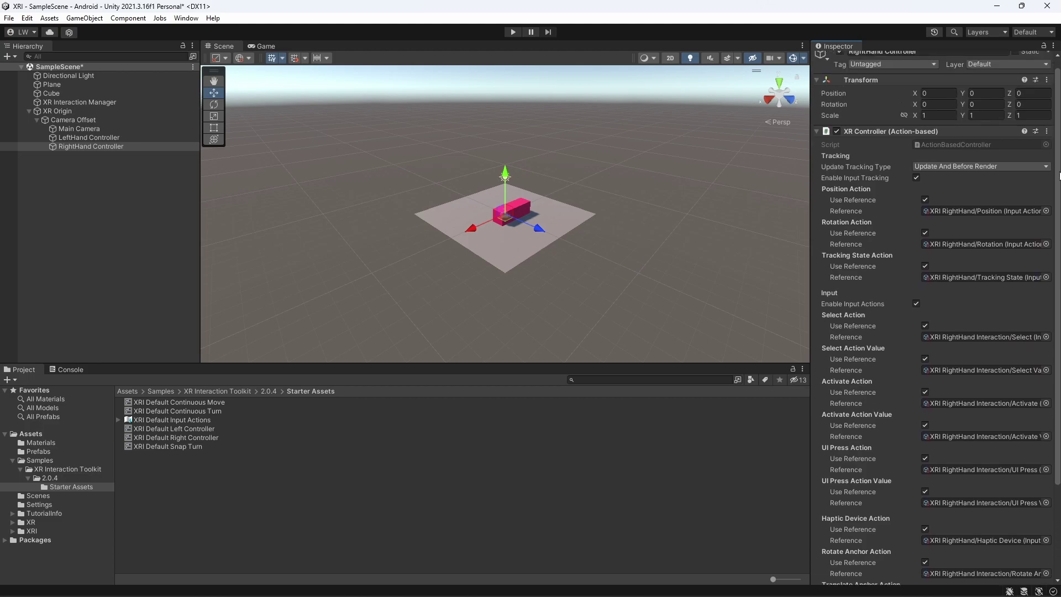
scroll(1050, 249, "down", 5)
left_click(1054, 320)
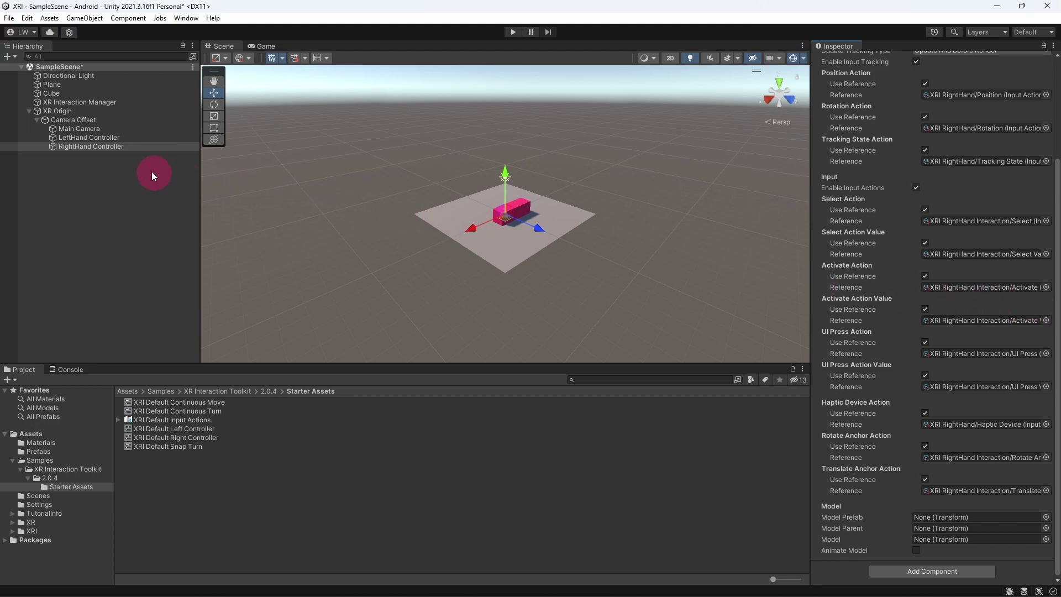
Step: Create an empty child object named ModelParent under the RightHand Controller
left_click(95, 147)
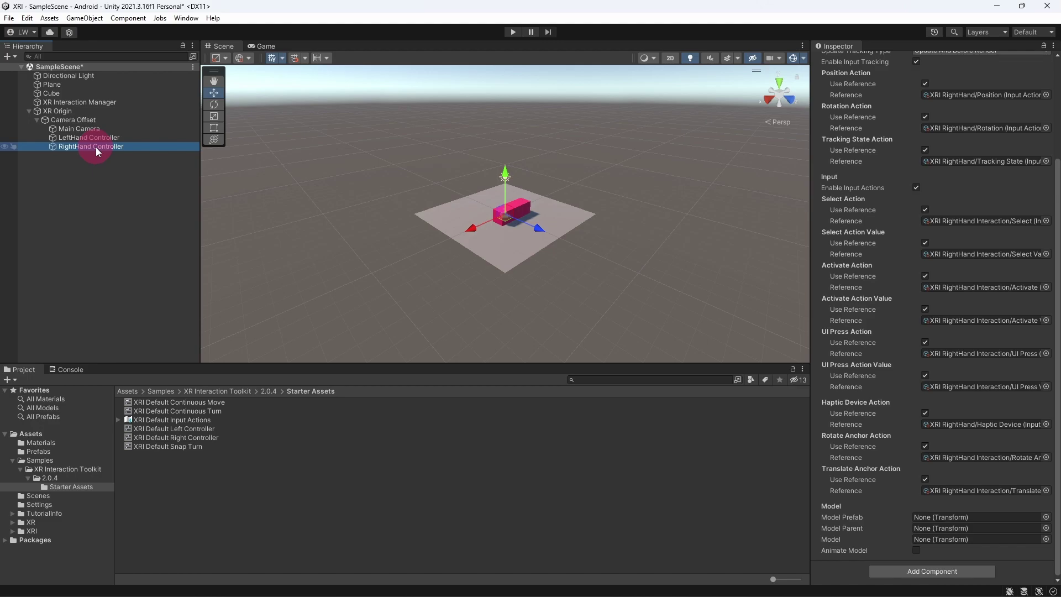
right_click(95, 147)
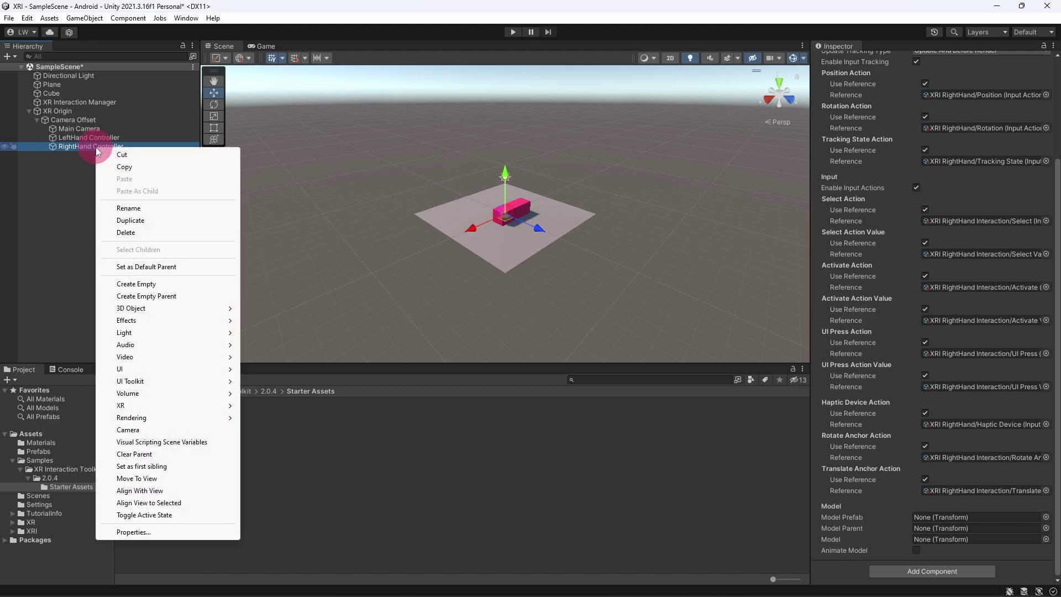
left_click(144, 283)
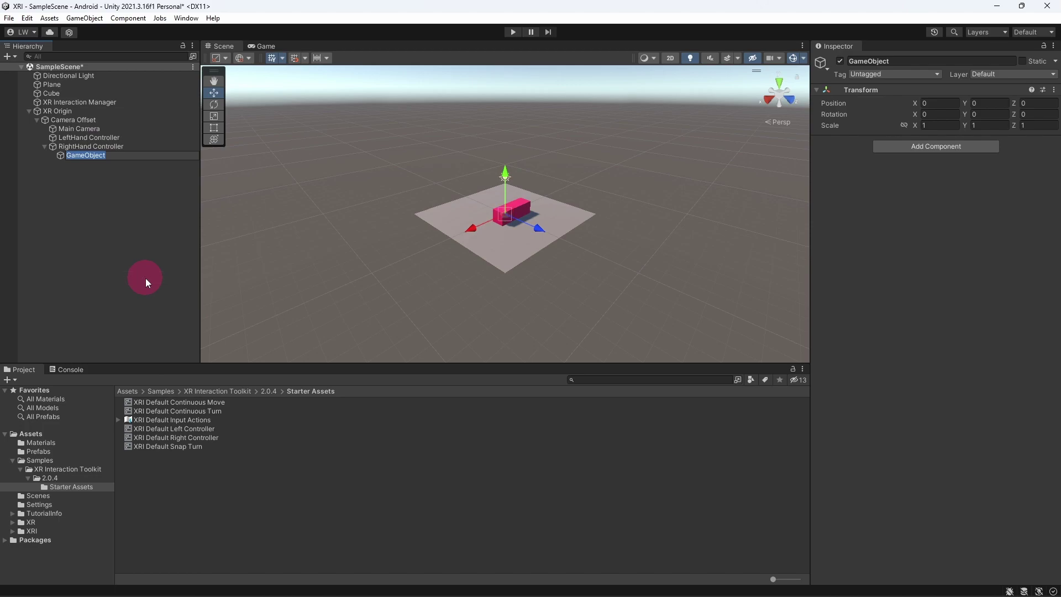
type("ModelParent")
key("Return")
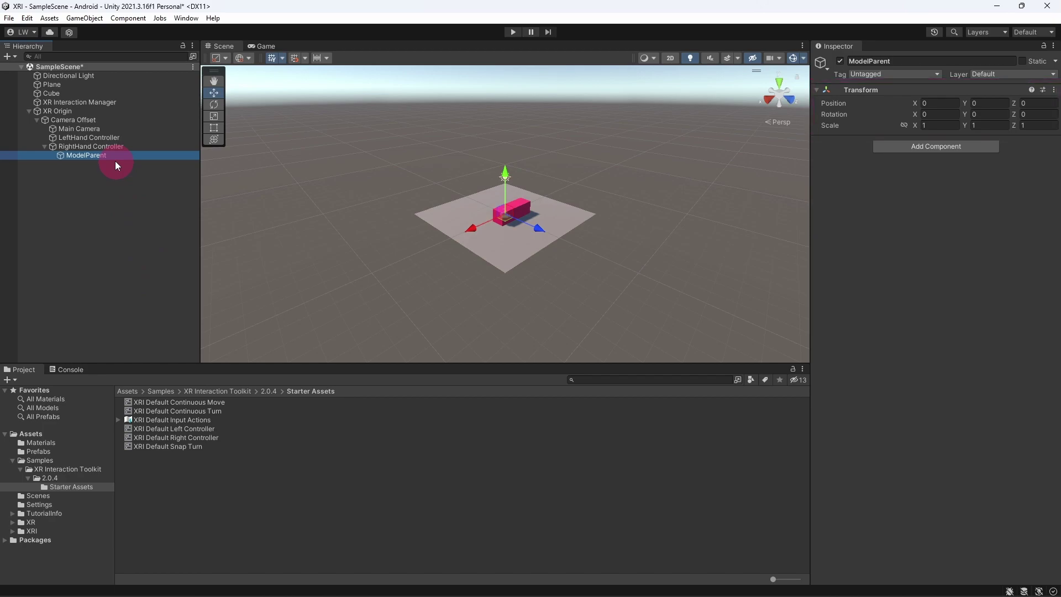
Step: Assign the ControllerModel prefab as the RightHand Controller's Model Prefab and its ModelParent child as the Model Parent
left_click(108, 147)
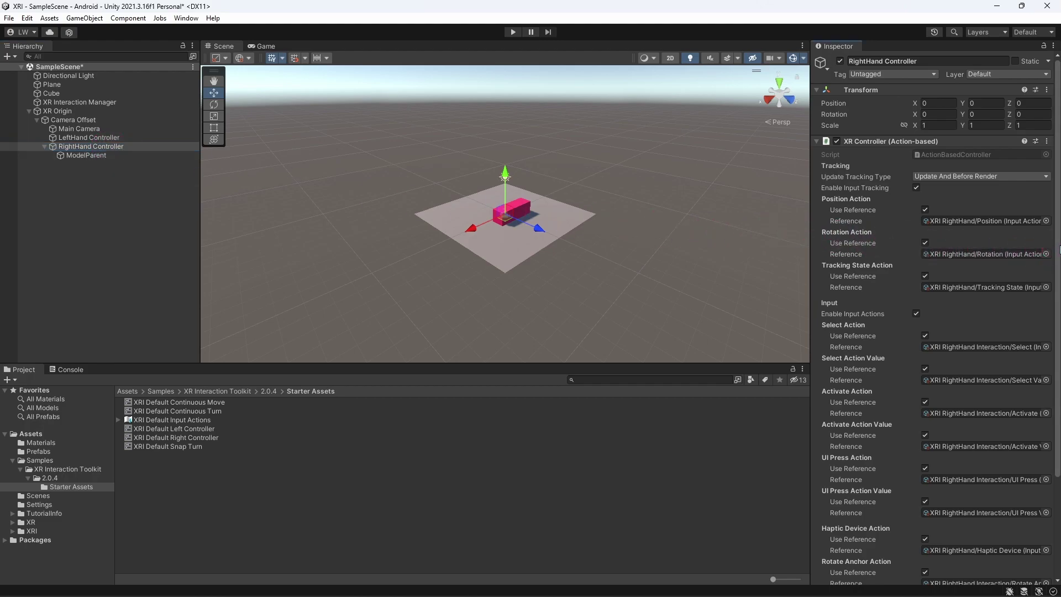
scroll(1058, 250, "down", 5)
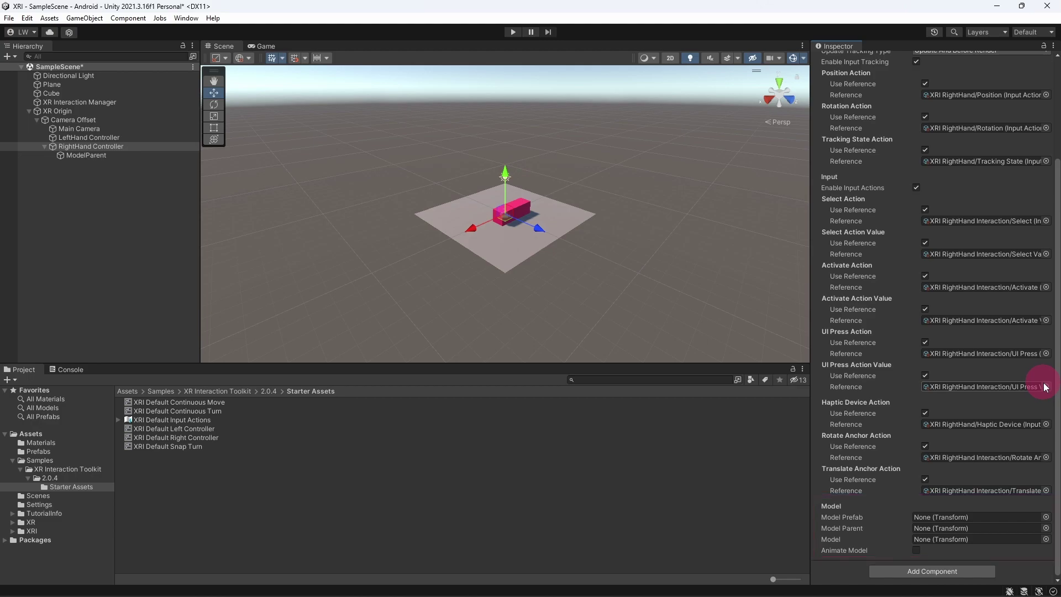
left_click(47, 451)
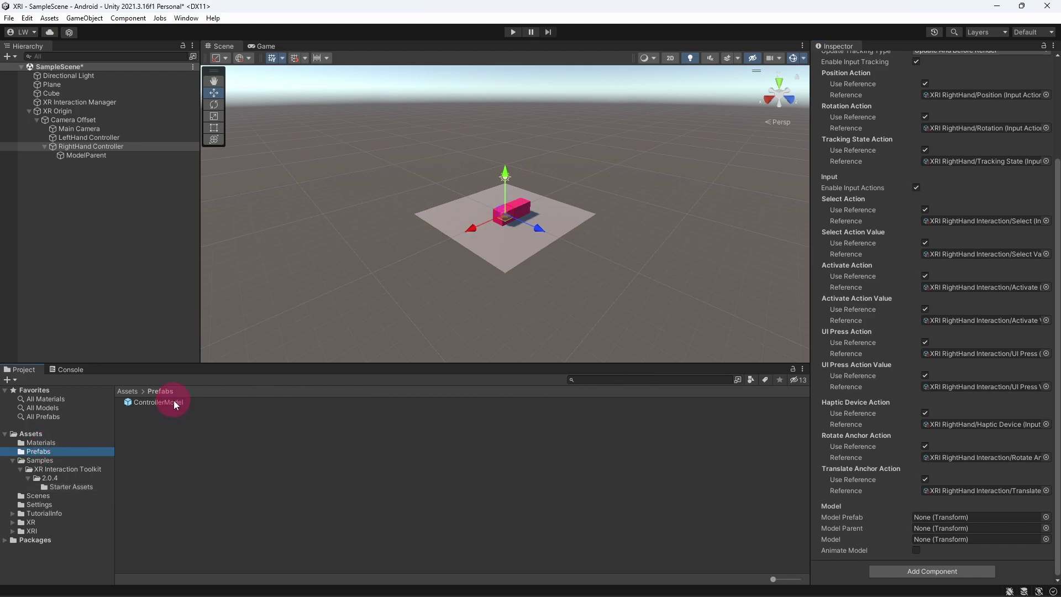
left_click_drag(174, 400, 940, 512)
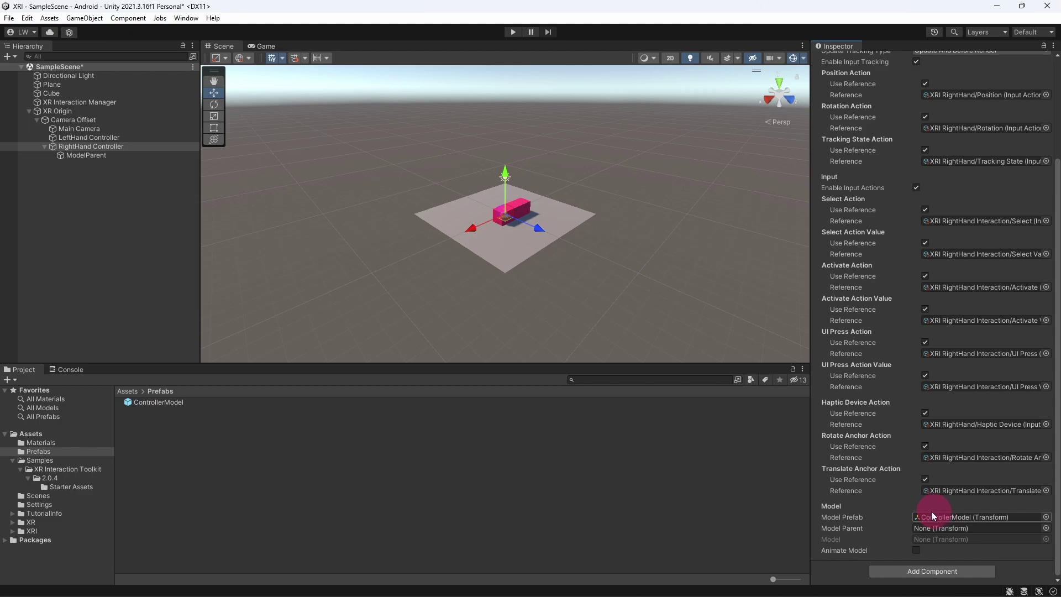
left_click_drag(77, 154, 954, 526)
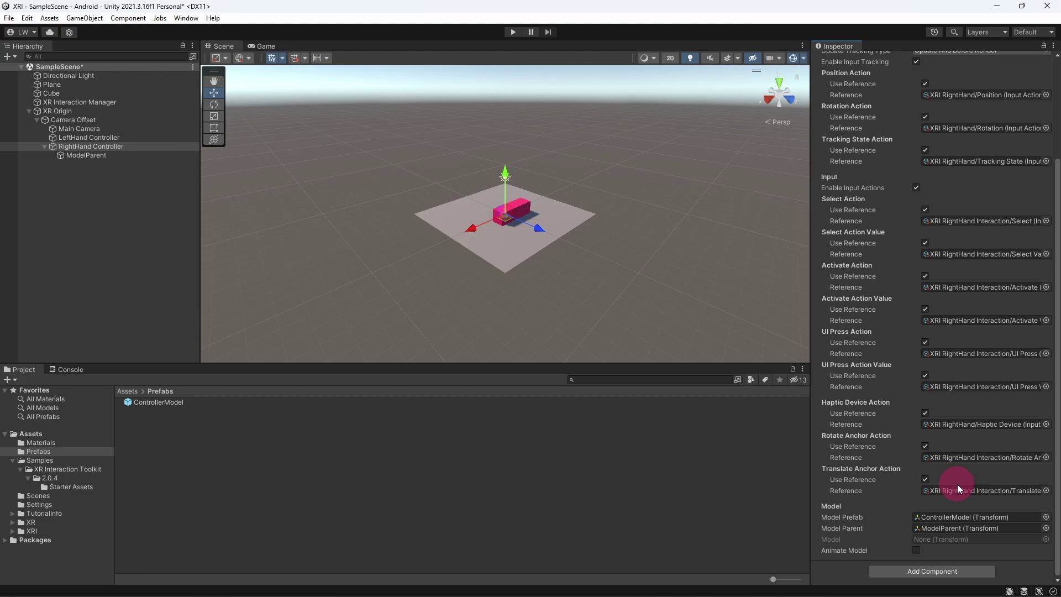
scroll(957, 484, "up", 1)
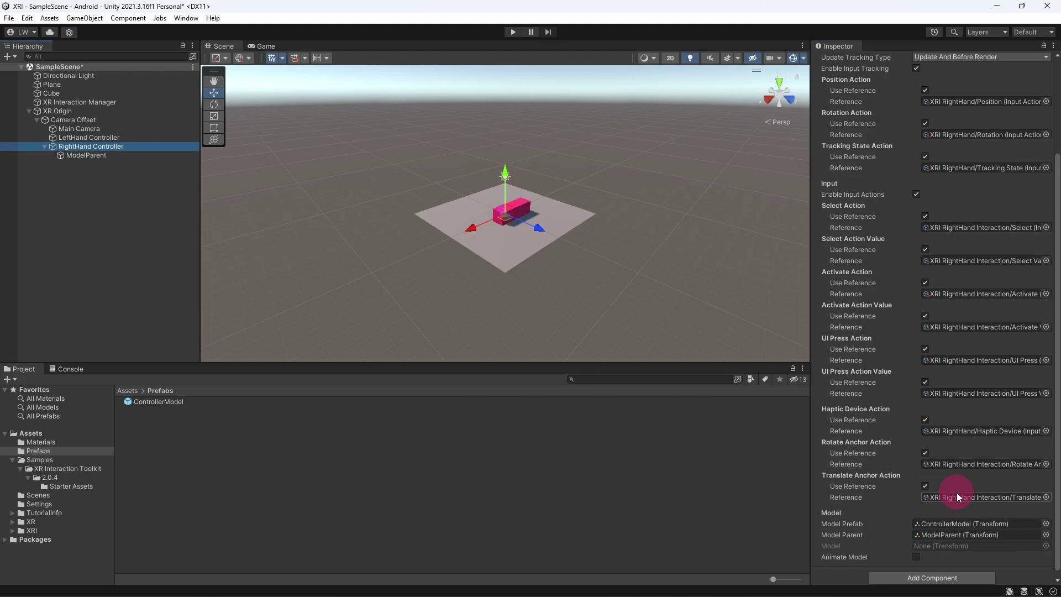
Step: Create an empty child object named ModelParent under the LeftHand Controller
left_click(123, 139)
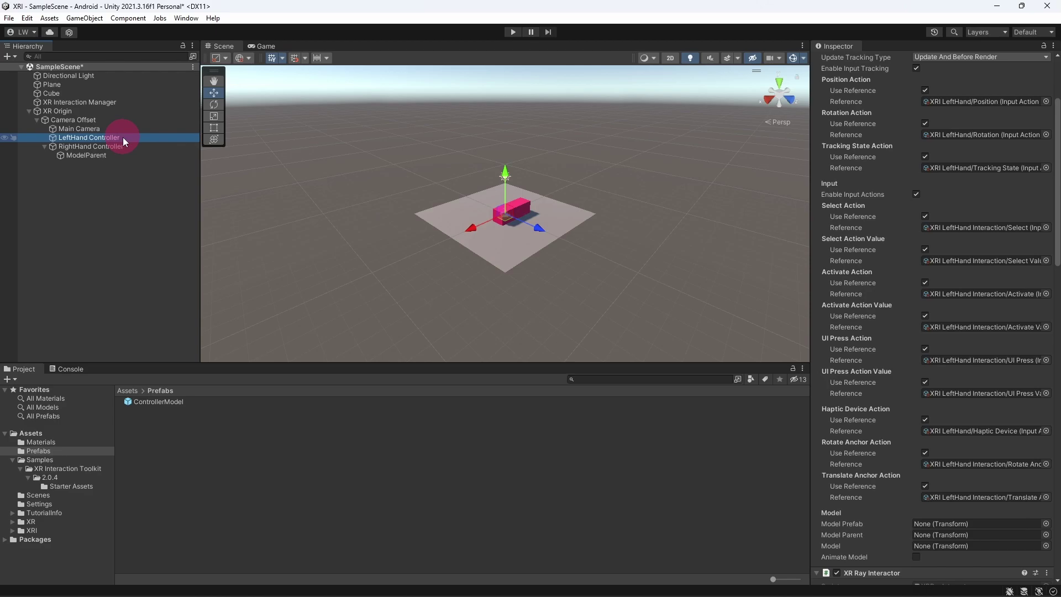
right_click(122, 137)
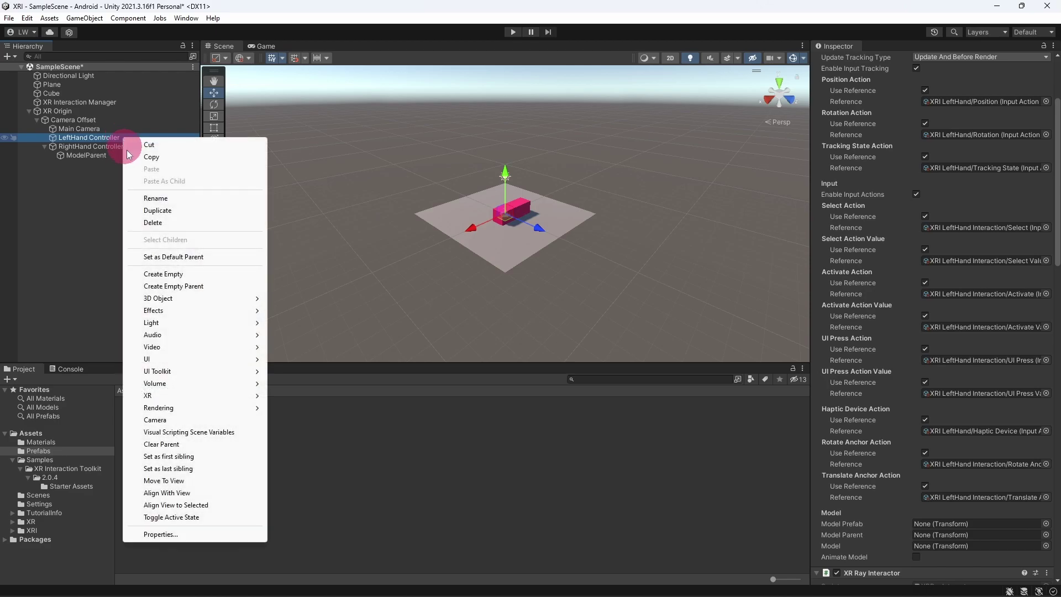
left_click(188, 277)
type("Model")
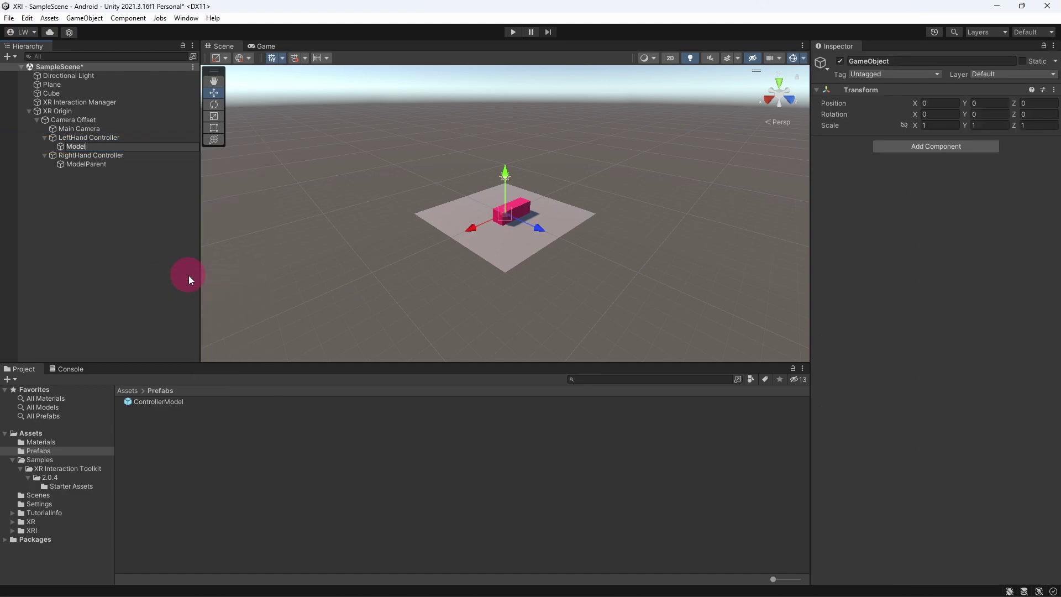
type("Parent")
key("Return")
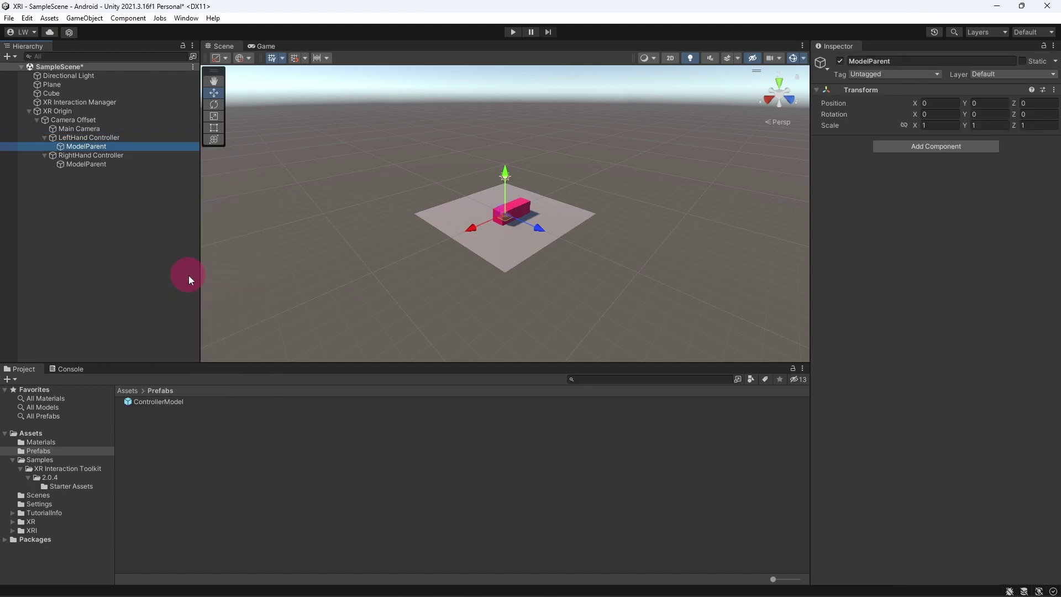
Step: Assign the ControllerModel prefab as the LeftHand Controller's Model Prefab and its ModelParent child as the Model Parent, and save the scene
left_click(107, 138)
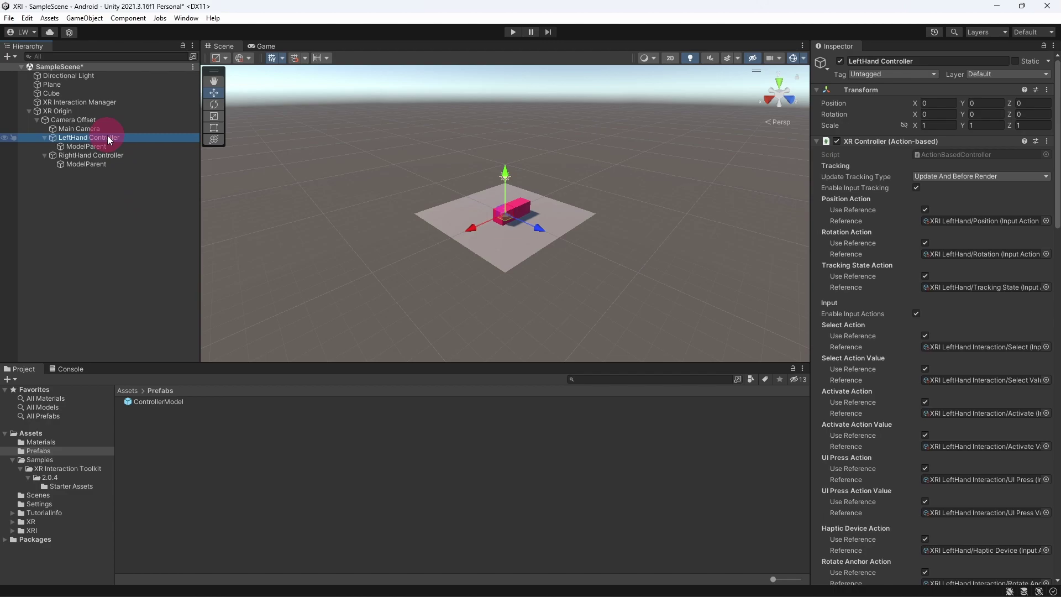
left_click(1058, 188)
left_click_drag(1058, 188, 1057, 245)
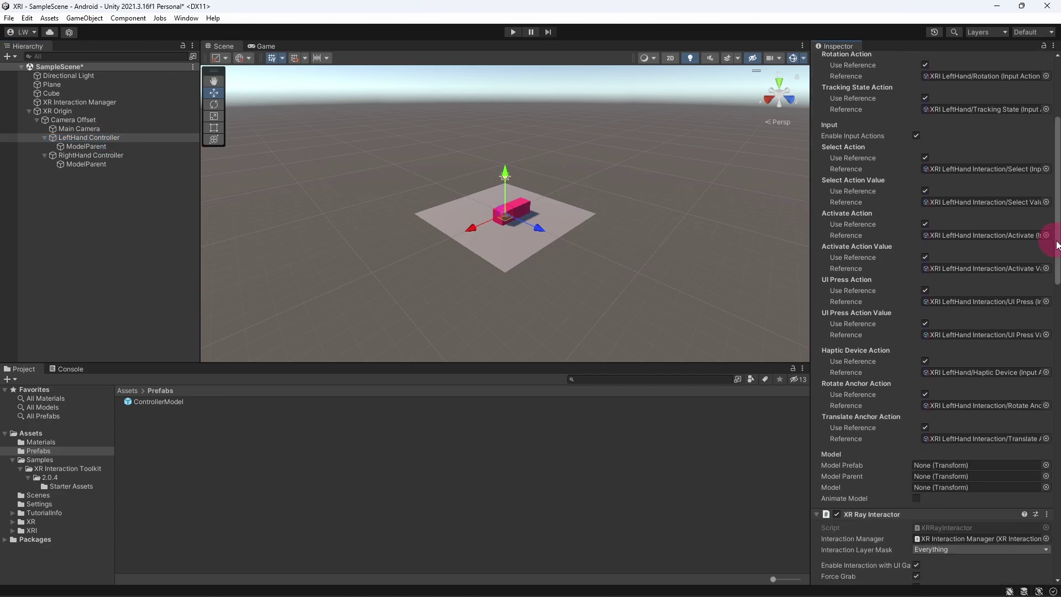
left_click(266, 412)
left_click_drag(174, 401, 939, 469)
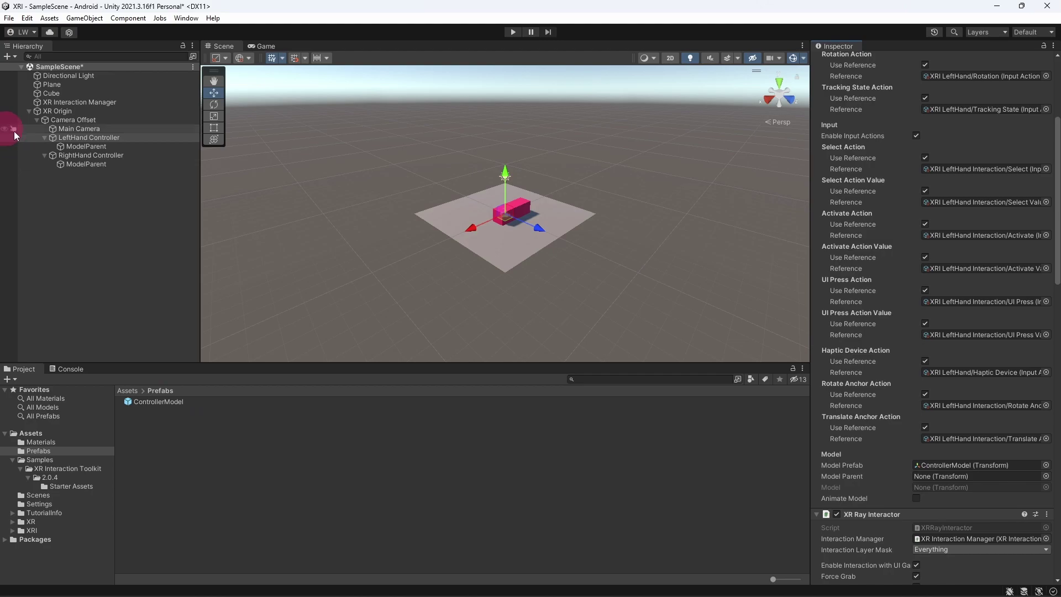
left_click_drag(78, 147, 923, 472)
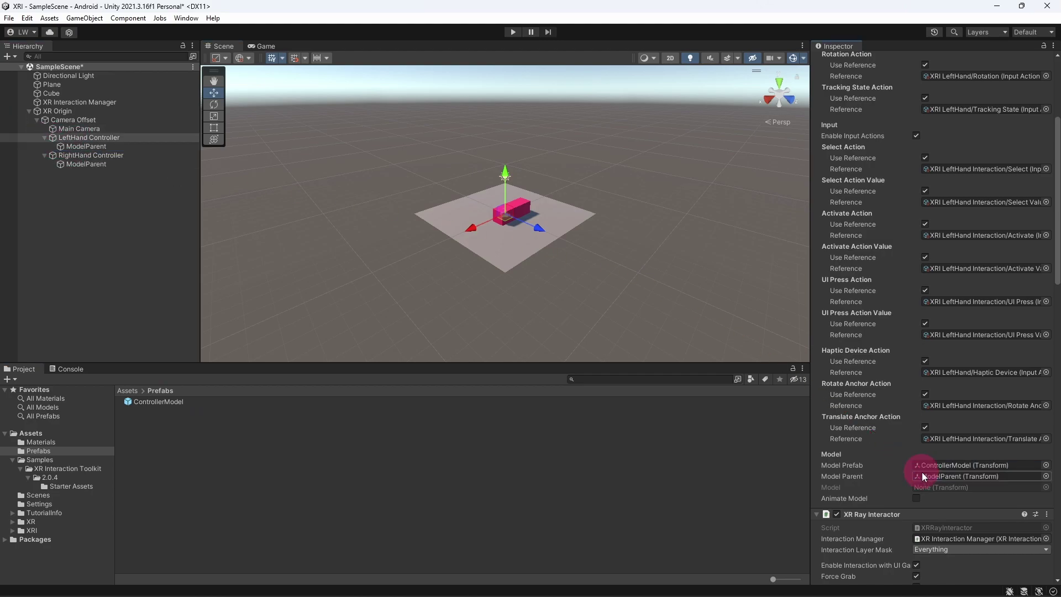
key("ctrl+s")
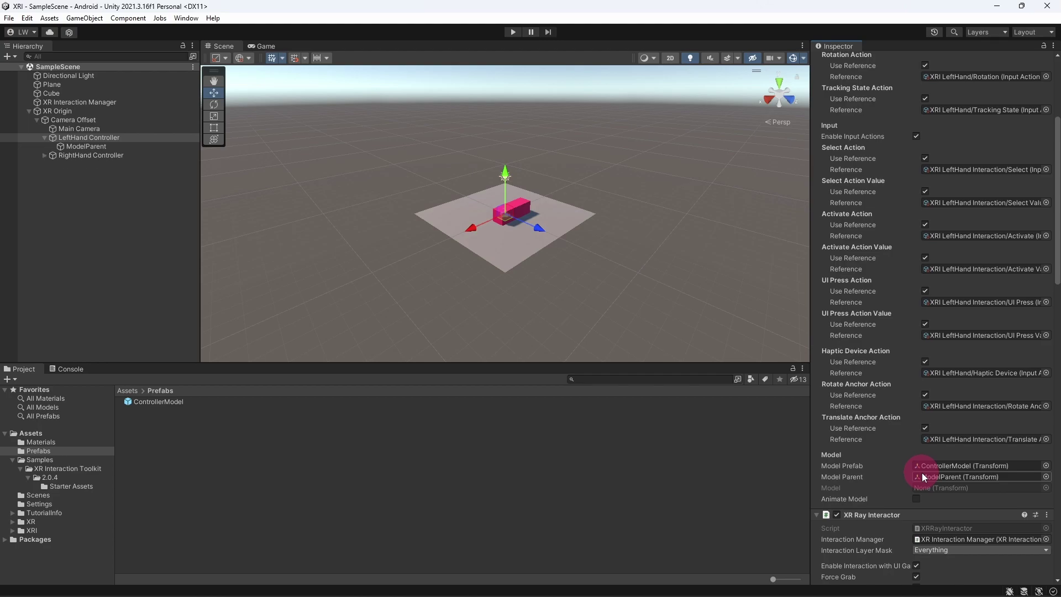
Step: Test the scene in Play mode and start an Android build of SampleScene
left_click(513, 32)
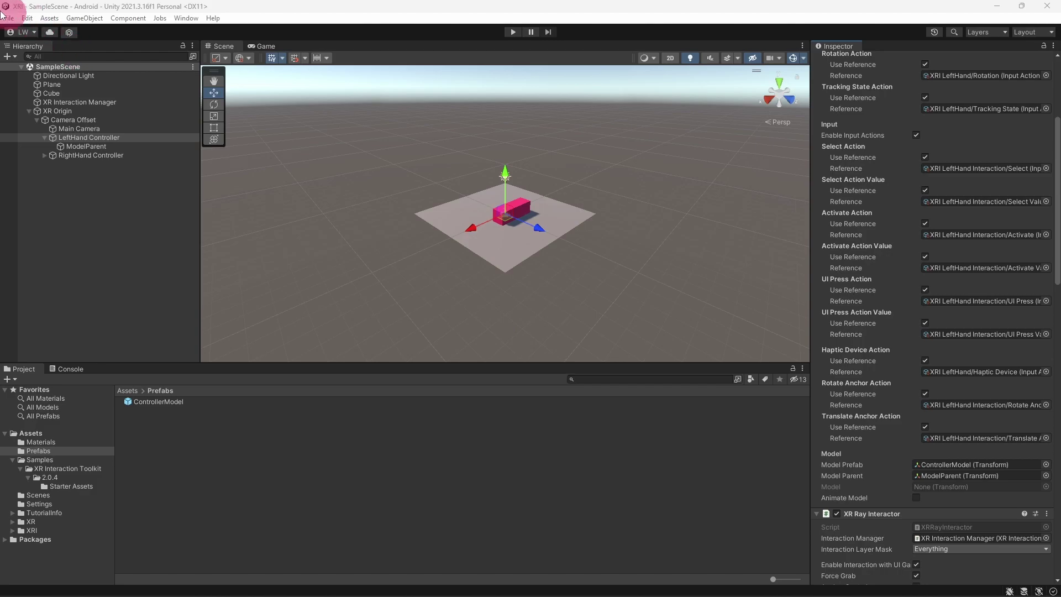
left_click(9, 17)
left_click(40, 155)
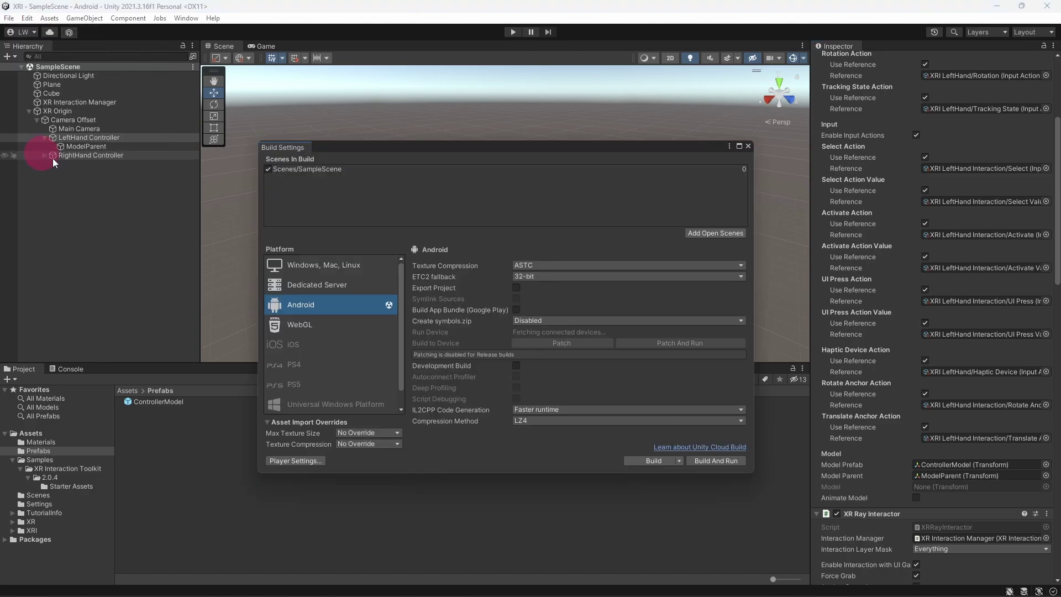
left_click(638, 463)
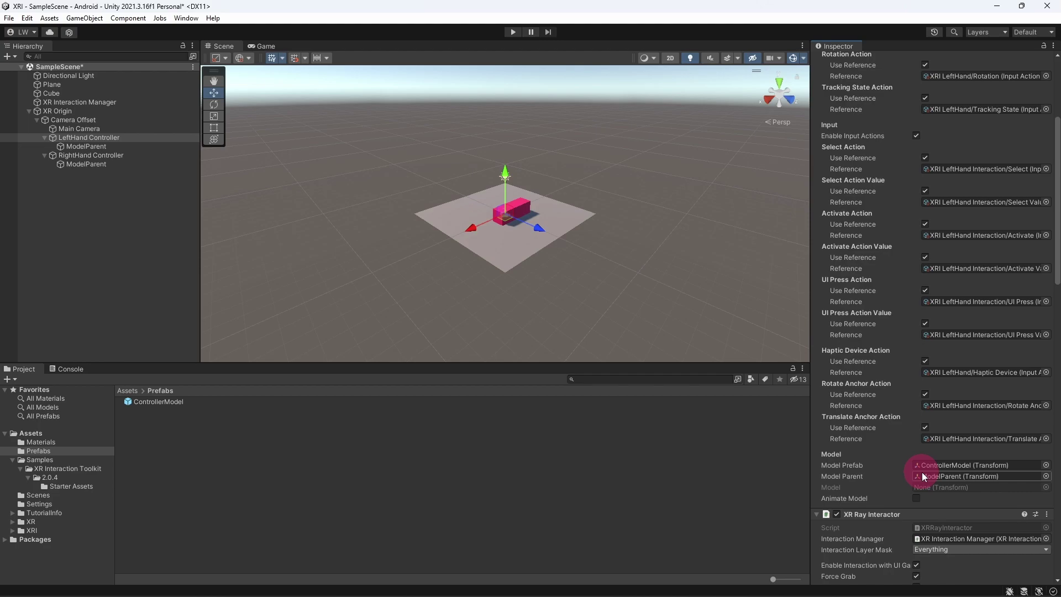
Step: Add a Sphere Collider component to the RightHand Controller
left_click(121, 154)
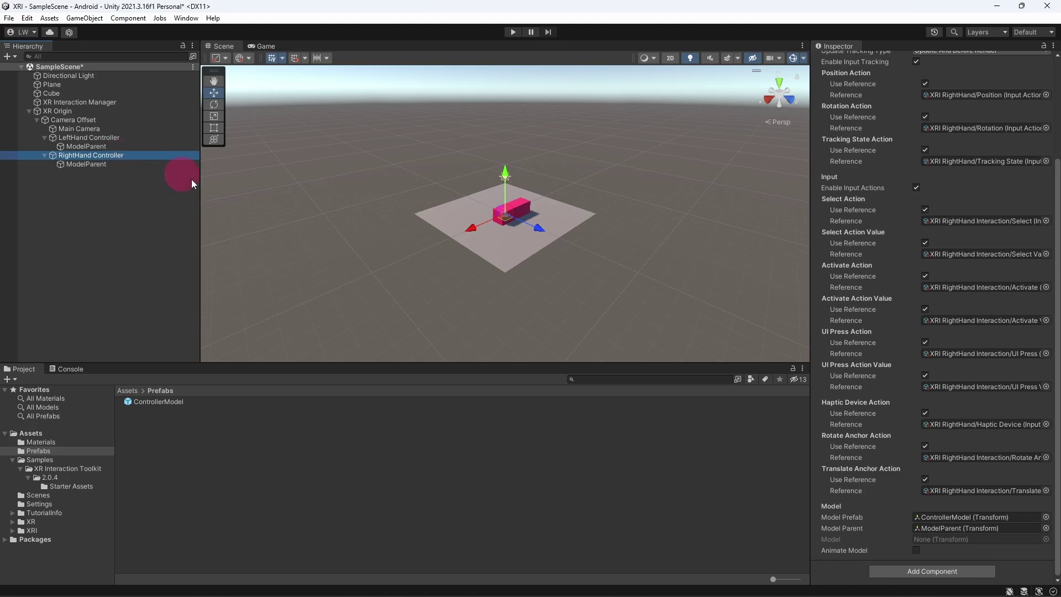
left_click(921, 571)
type("Spher")
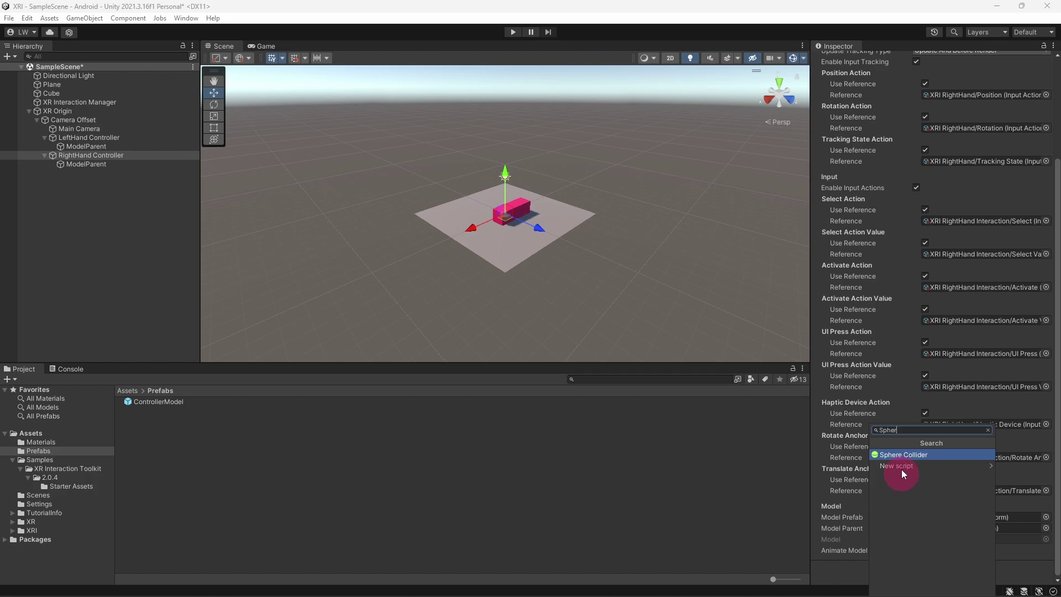
left_click(897, 454)
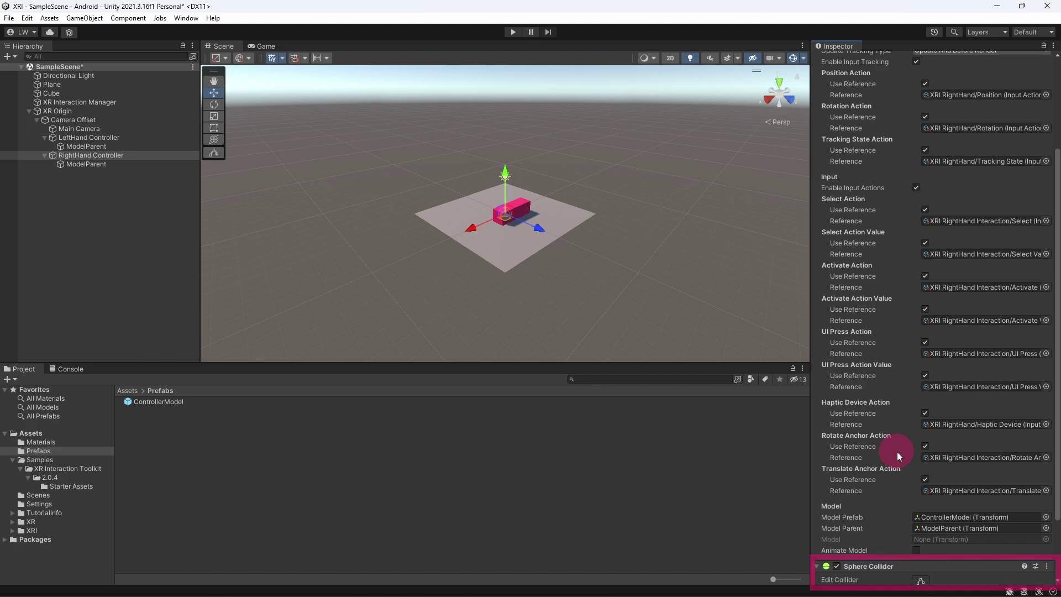
Step: Make the RightHand Controller's Sphere Collider a trigger with a radius of 0.05, and save the scene
scroll(1047, 481, "down", 2)
scroll(1039, 525, "down", 3)
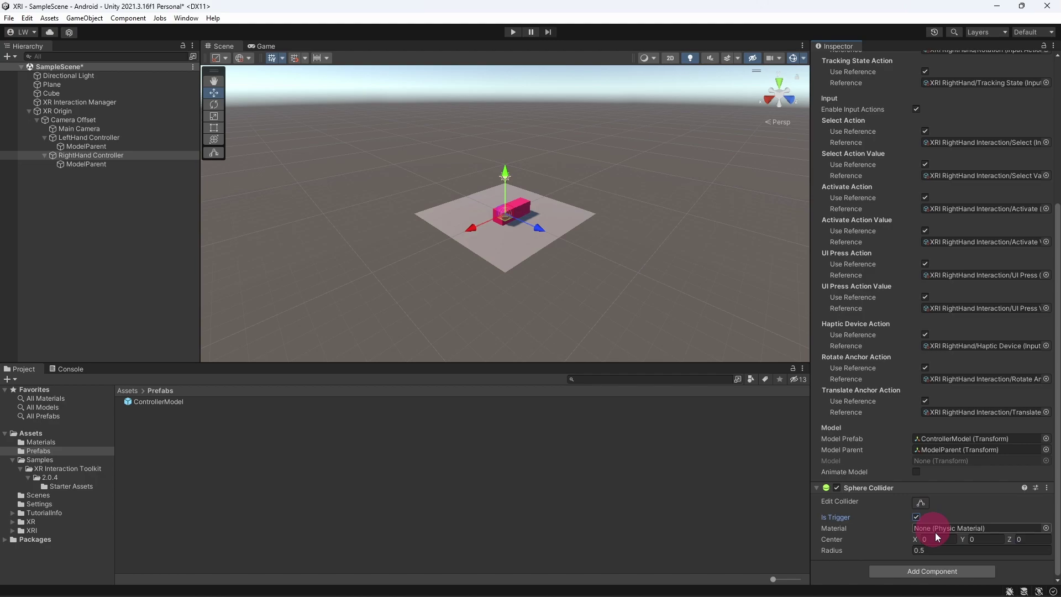
left_click(926, 549)
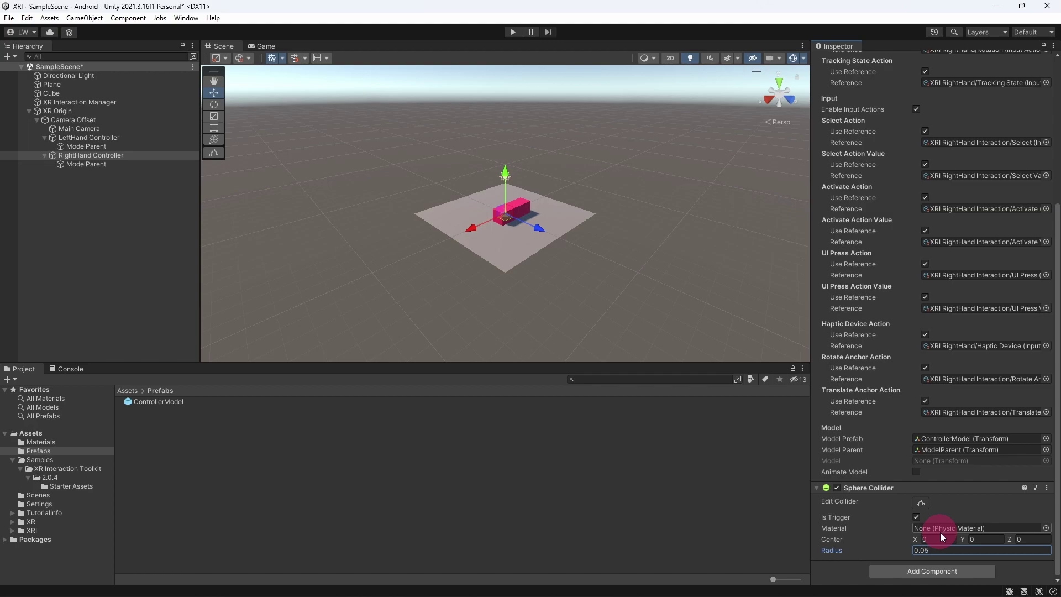
key("f")
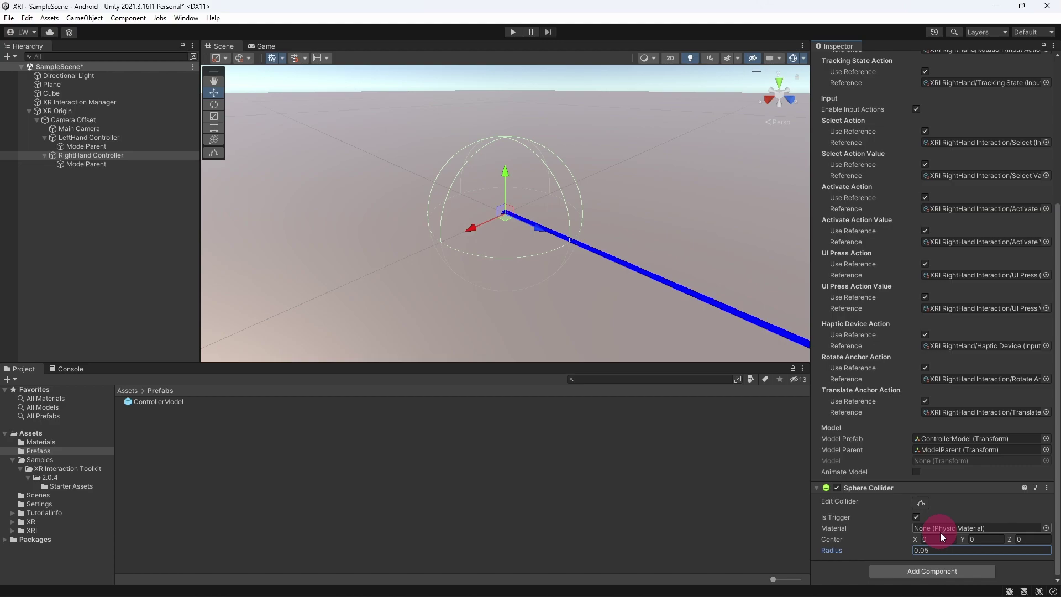
key("ctrl+s")
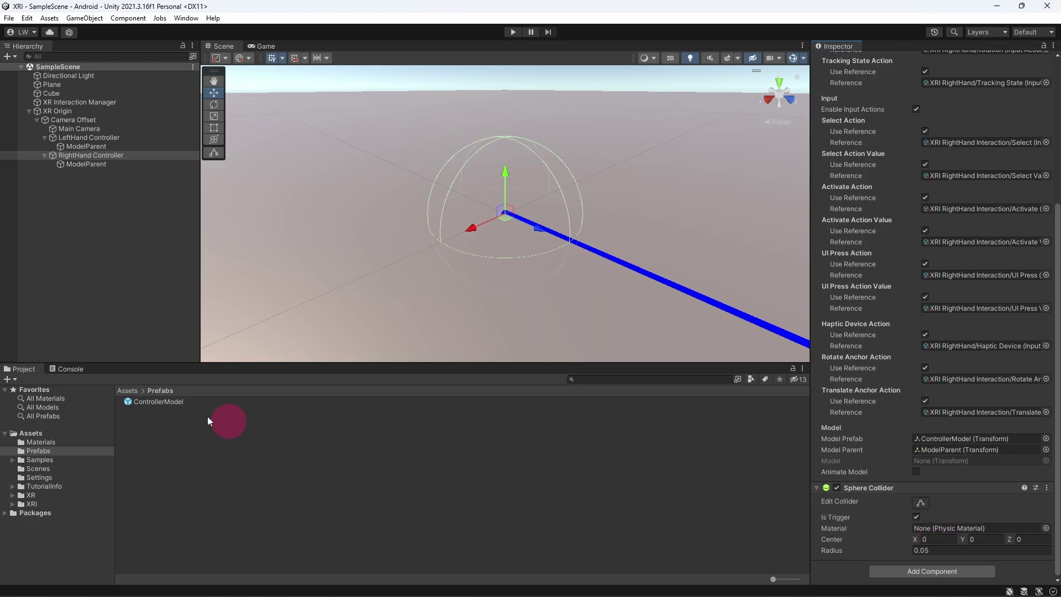
Step: Open the ControllerModel prefab, remove the Handle's Box Collider and set its Cast Shadows option to Off
double_click(170, 401)
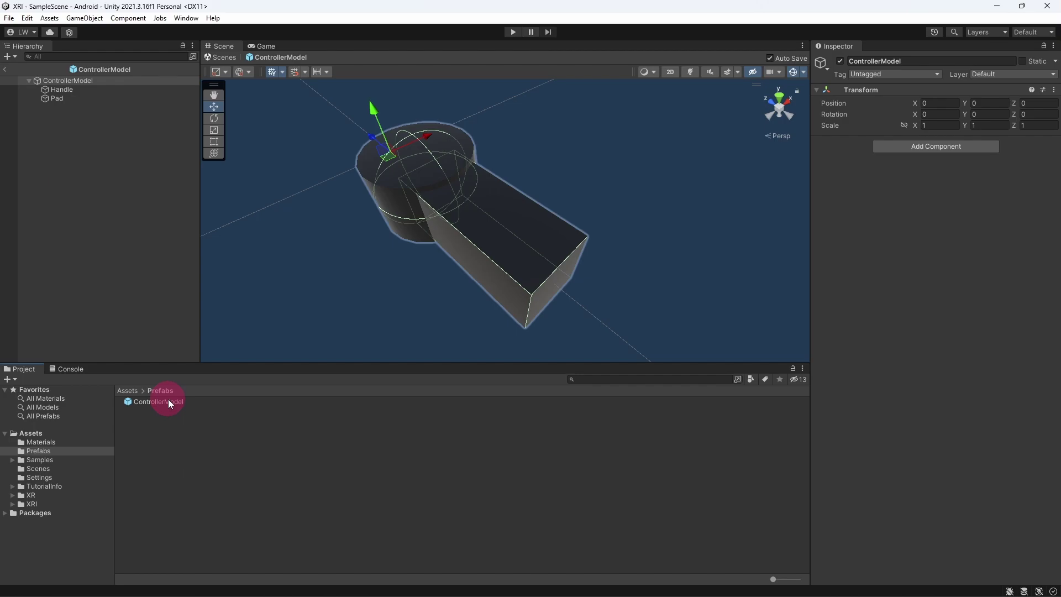
left_click(534, 235)
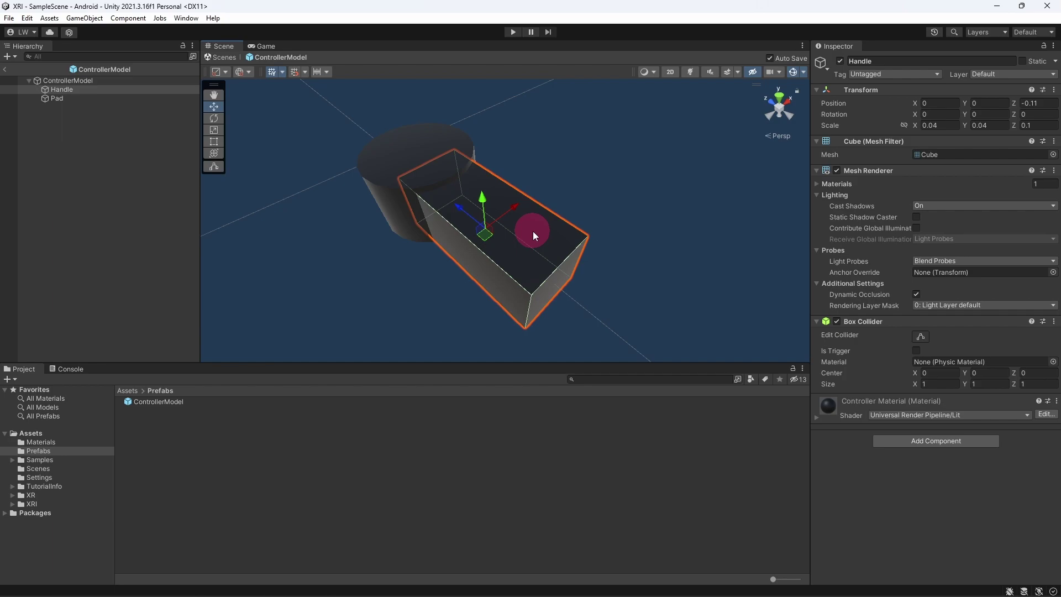
left_click(1053, 321)
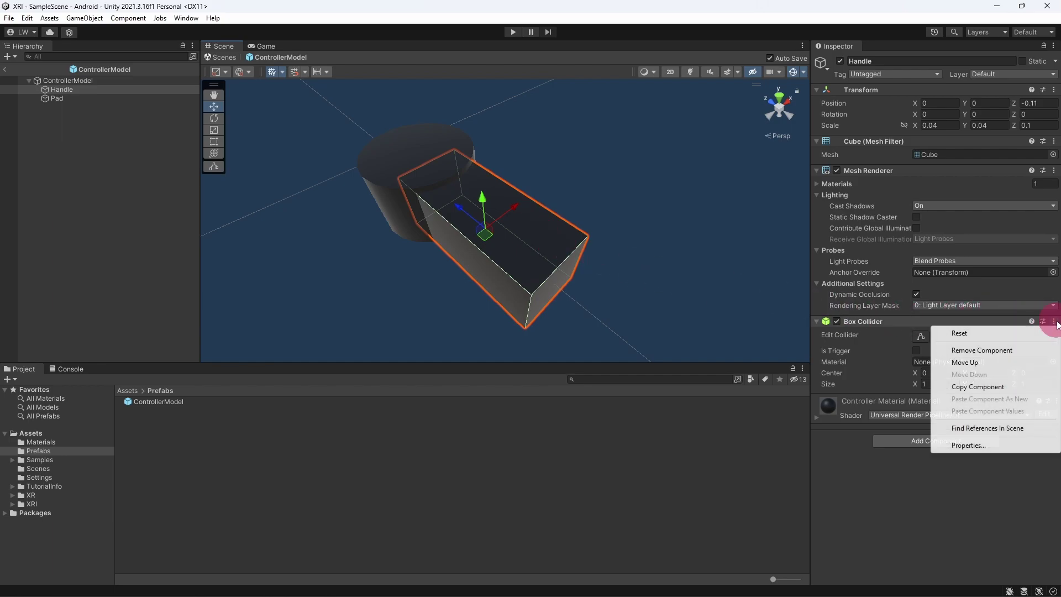
left_click(1026, 349)
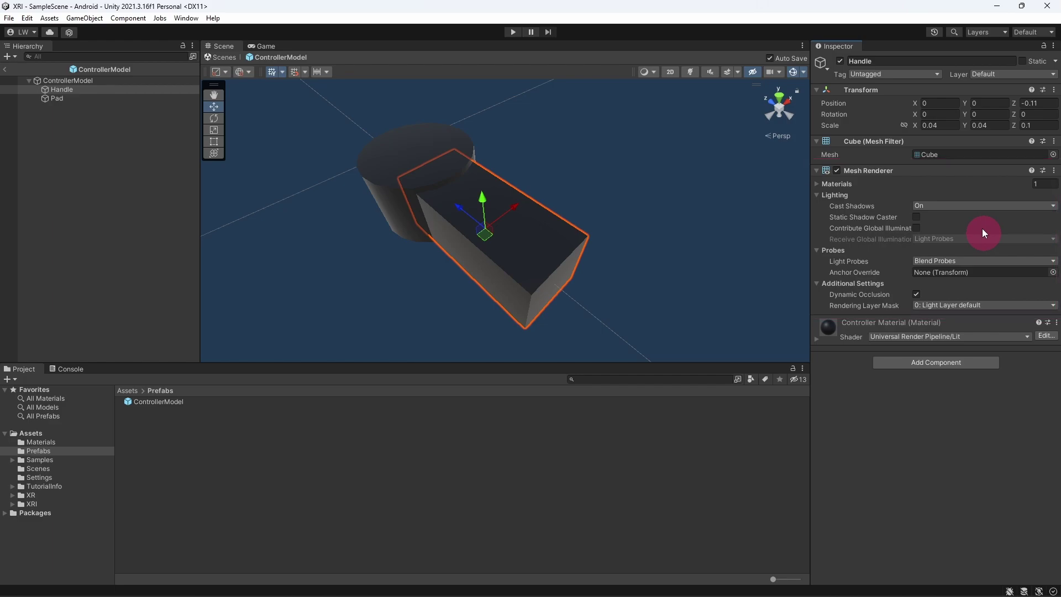
left_click(976, 209)
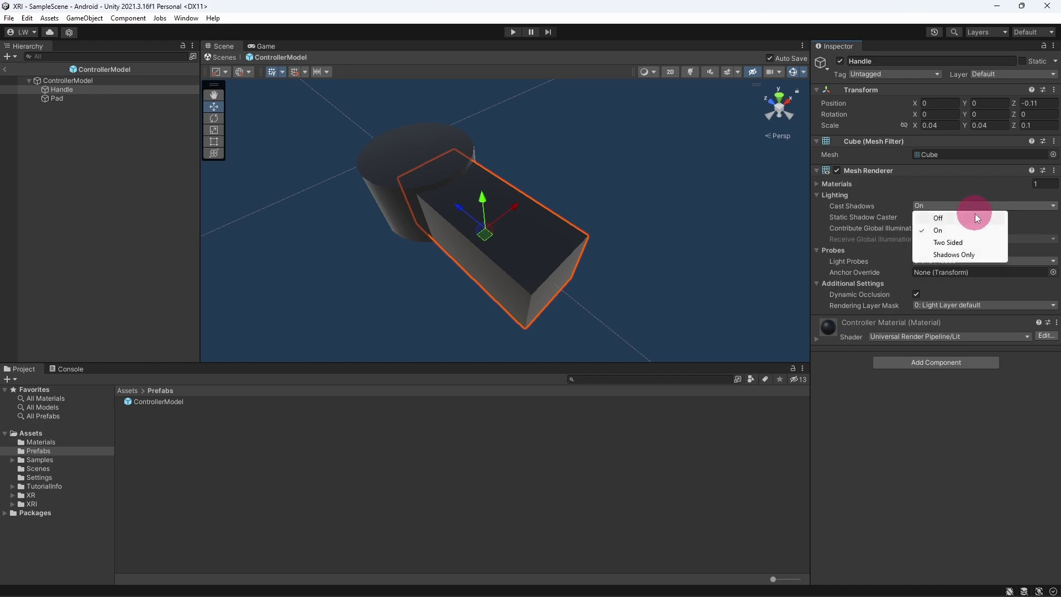
left_click(974, 214)
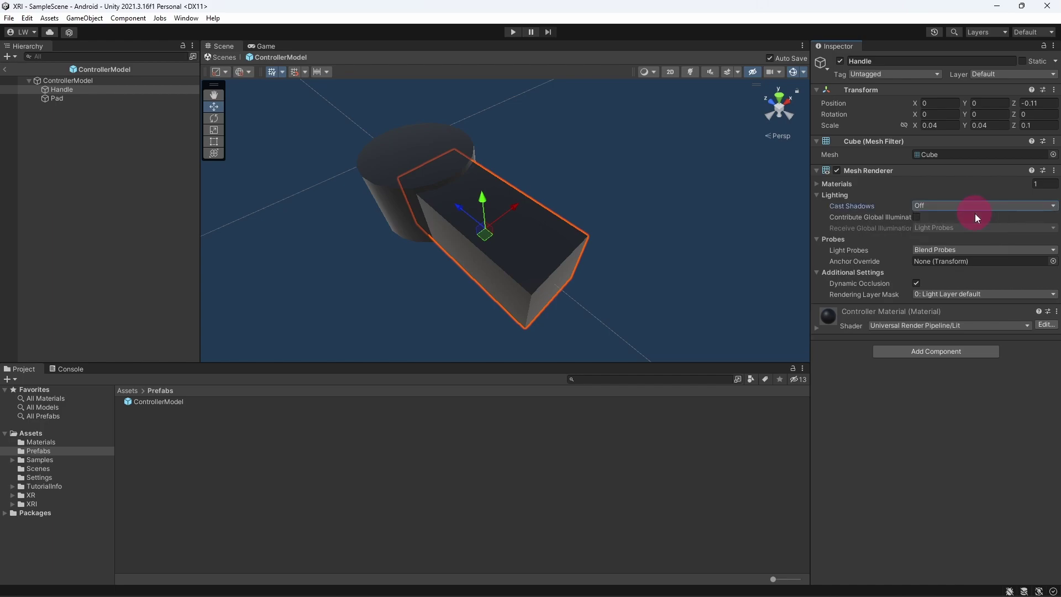
Step: Remove the Capsule Collider from the prefab's Pad and set its Cast Shadows option to Off
left_click(414, 157)
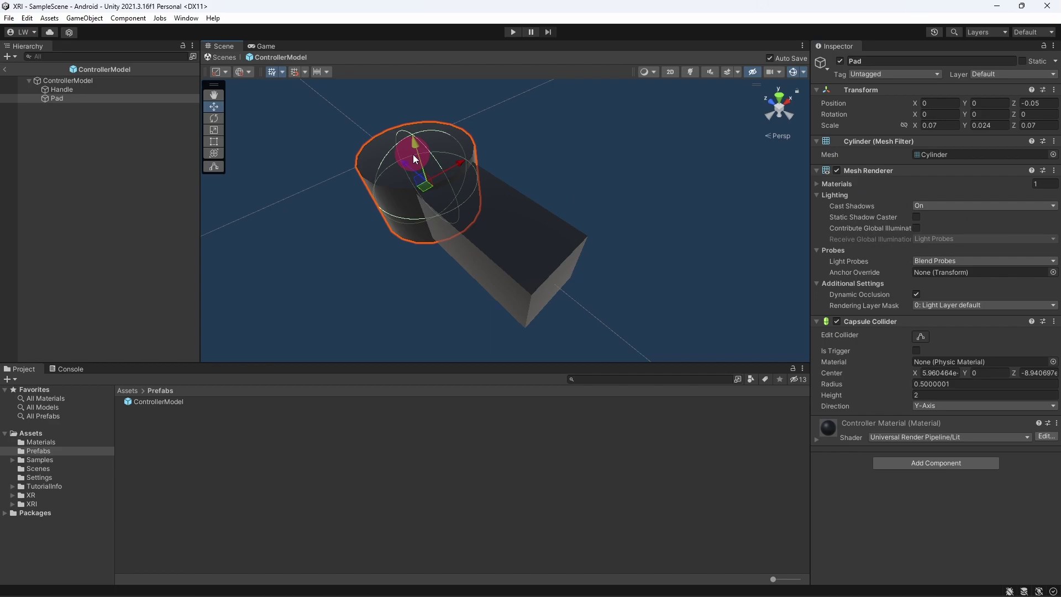
left_click(1055, 322)
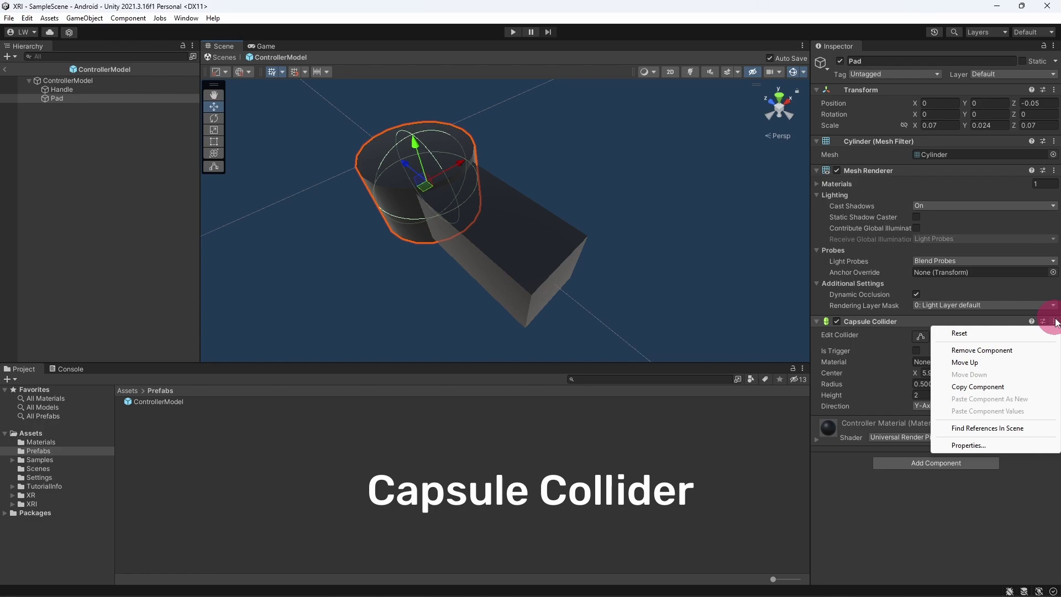
left_click(1044, 350)
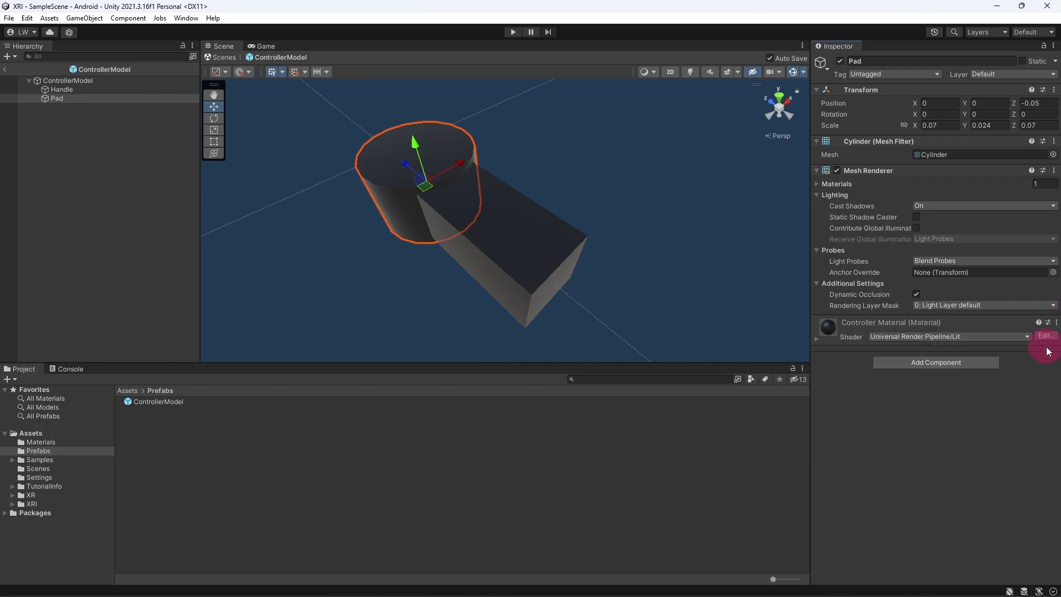
left_click(984, 207)
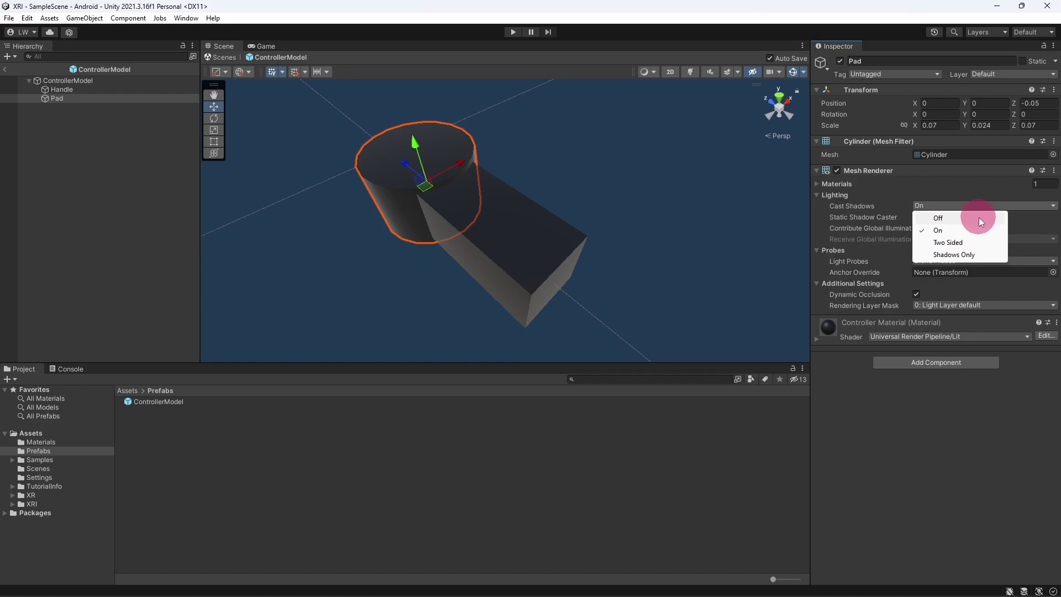
left_click(979, 217)
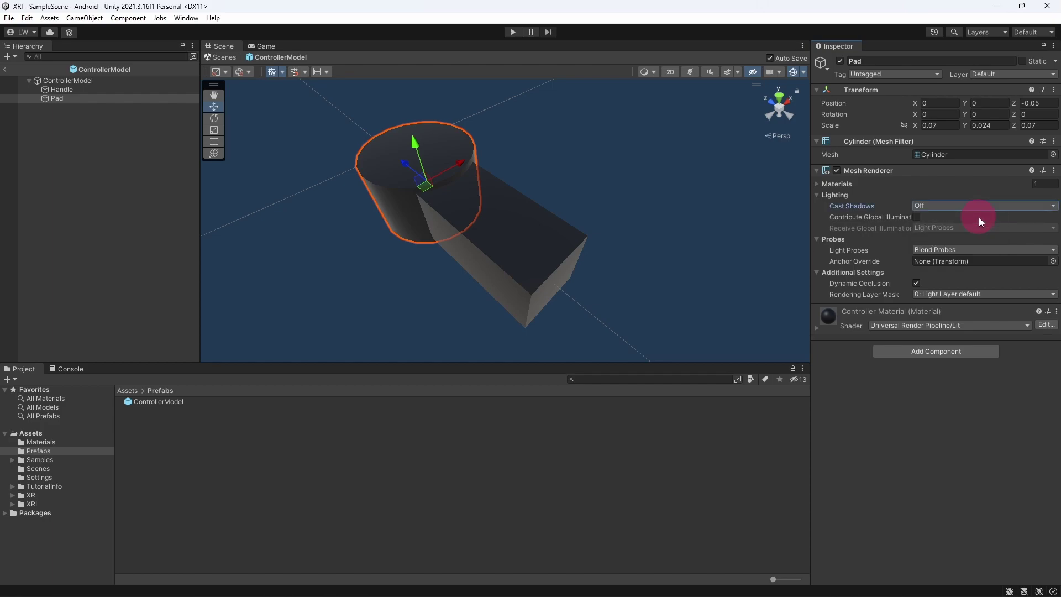
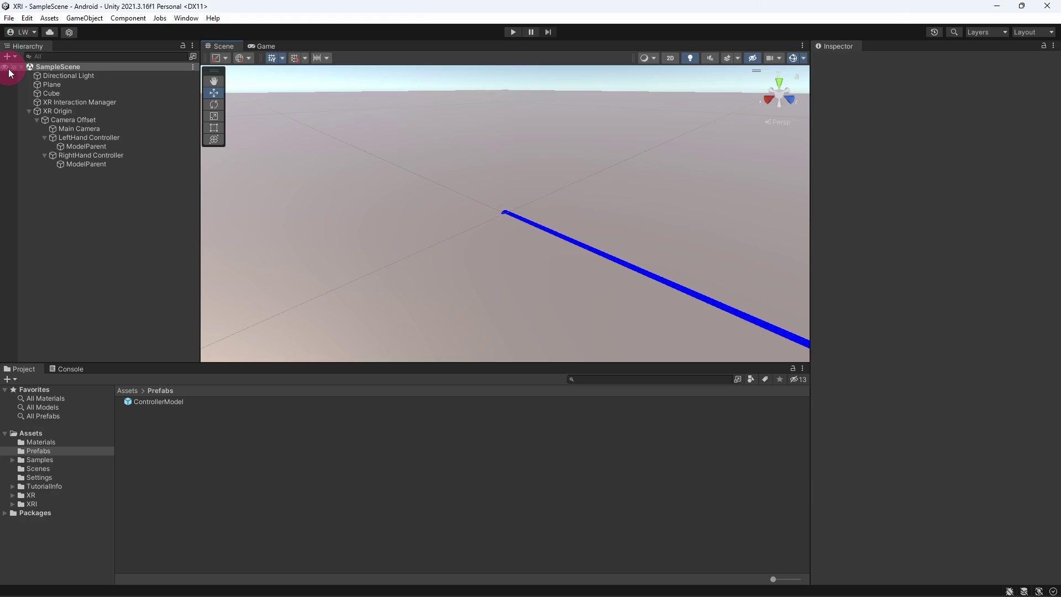
Step: Add an XR Direct Interactor component to the RightHand Controller in SampleScene
left_click(91, 157)
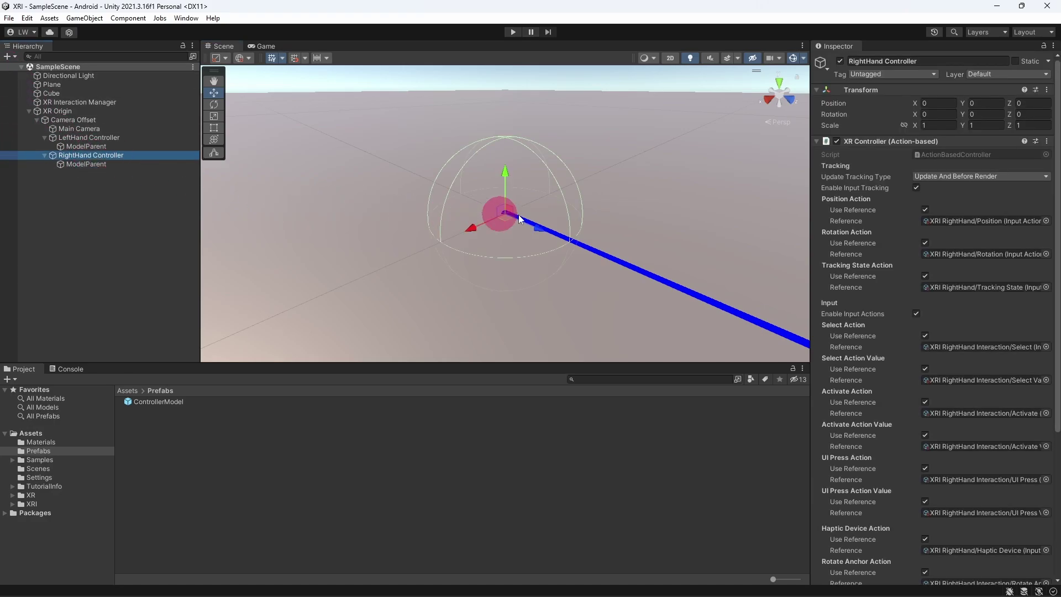
scroll(1058, 242, "down", 5)
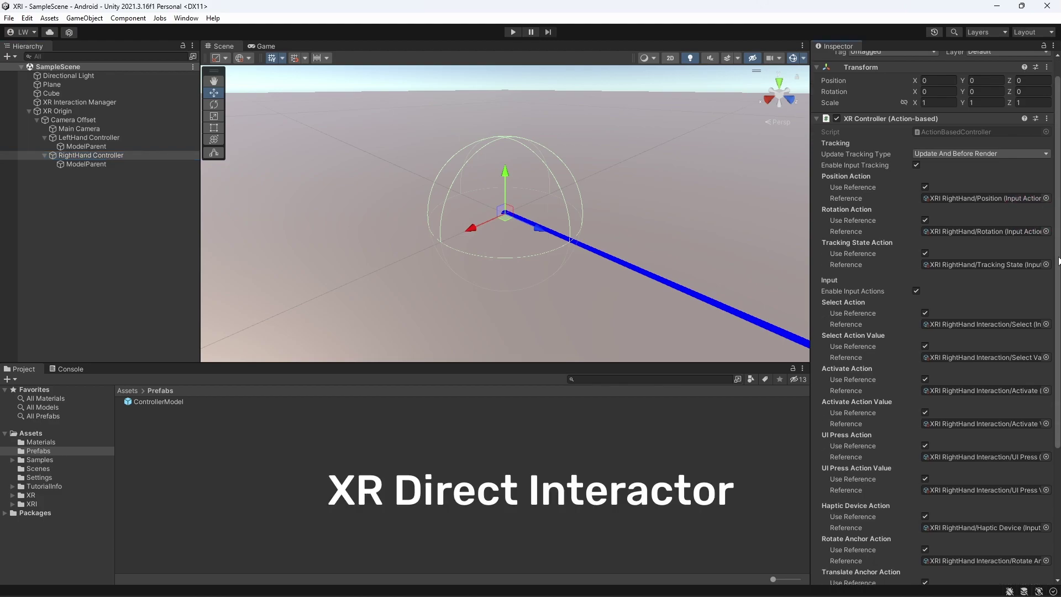
left_click(960, 576)
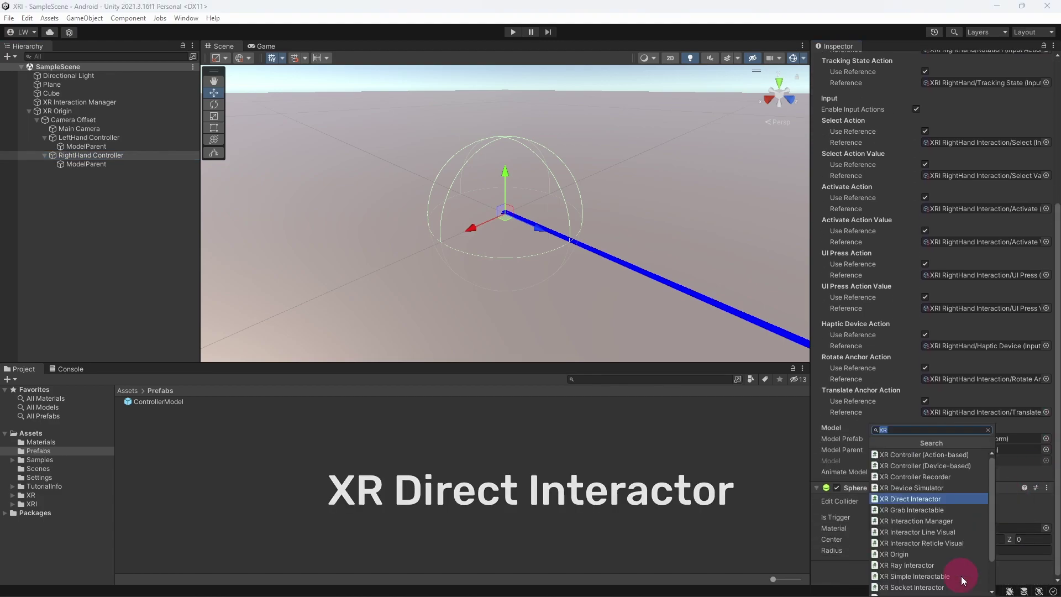
left_click(944, 499)
scroll(1026, 489, "down", 3)
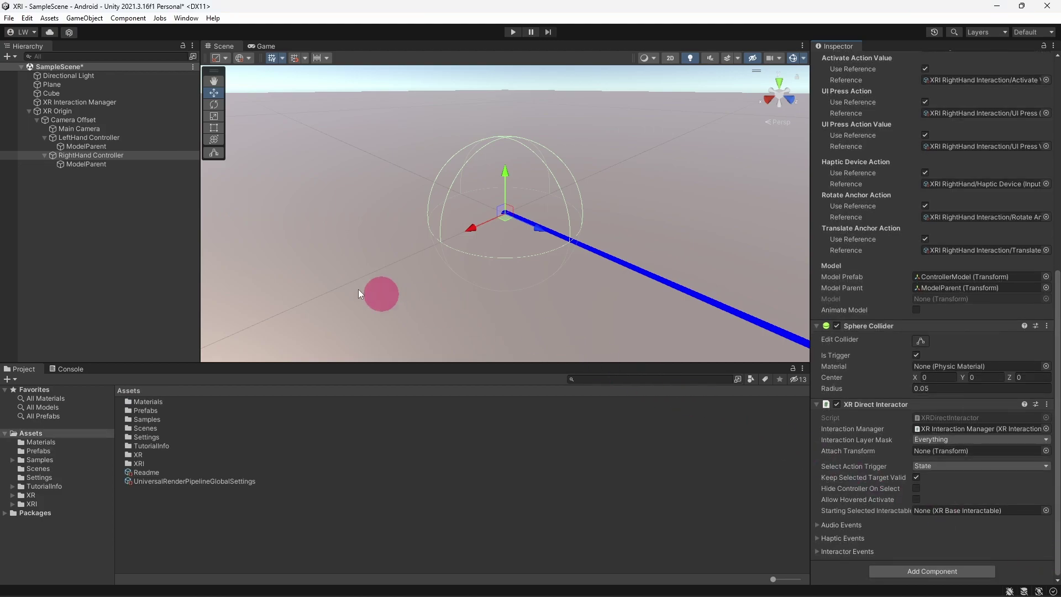
Step: Create an XR Grab Interactable object at the root of the scene, keeping its default name
right_click(49, 198)
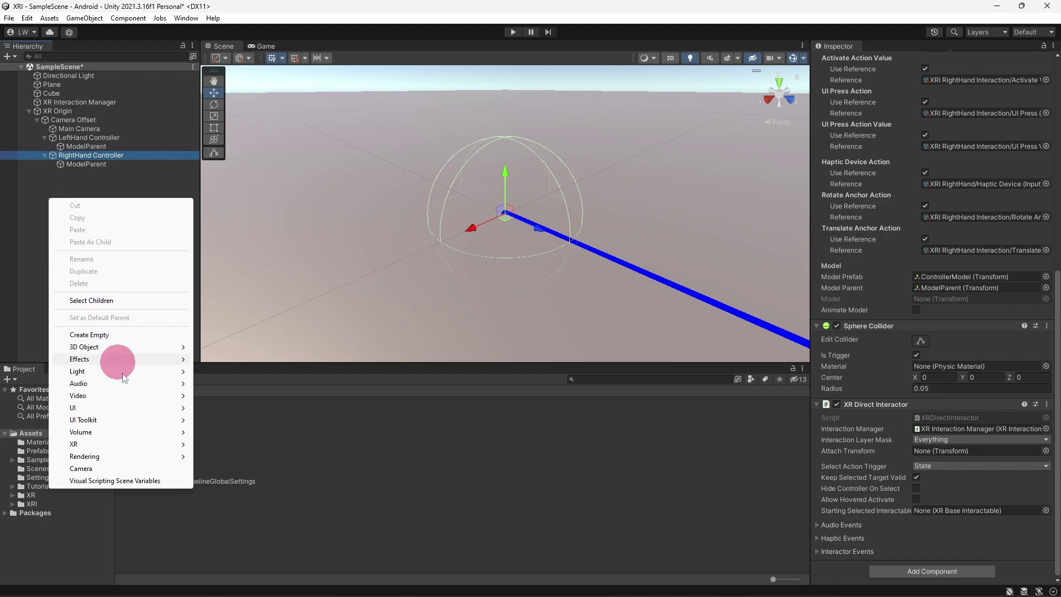
mouse_move(168, 443)
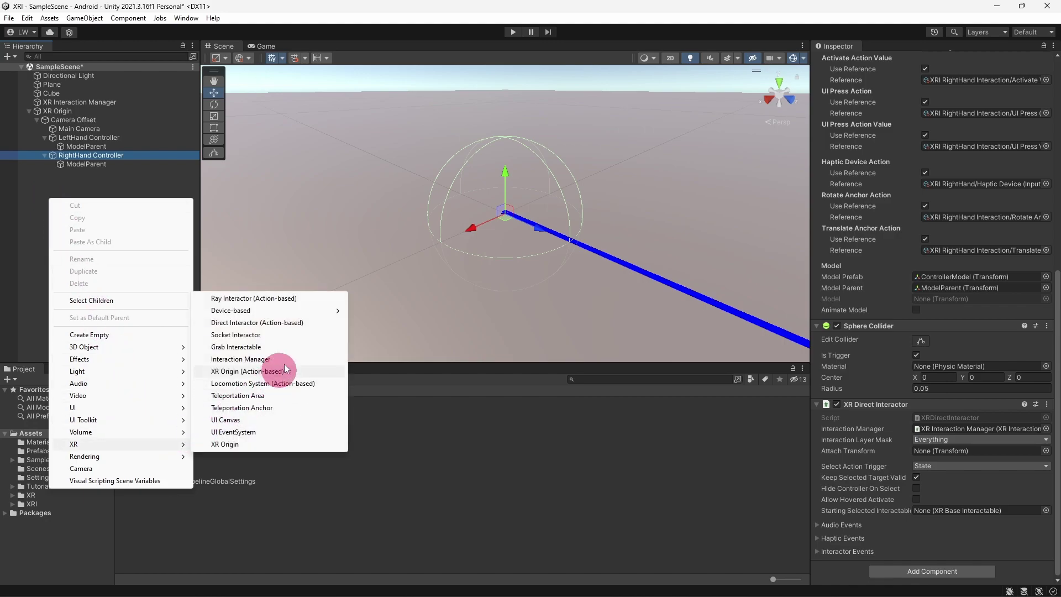
left_click(294, 349)
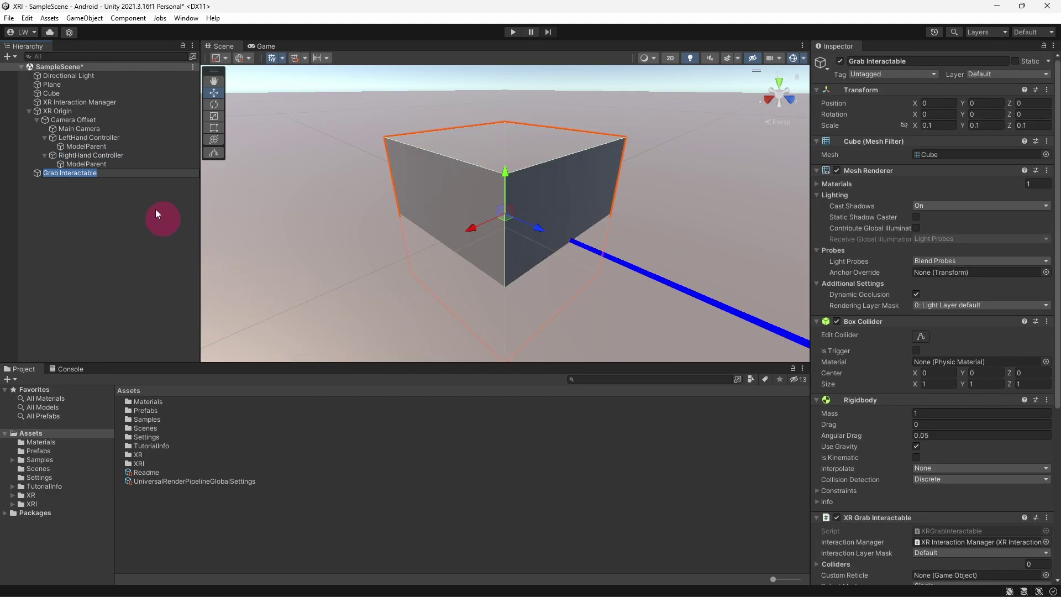
left_click(128, 175)
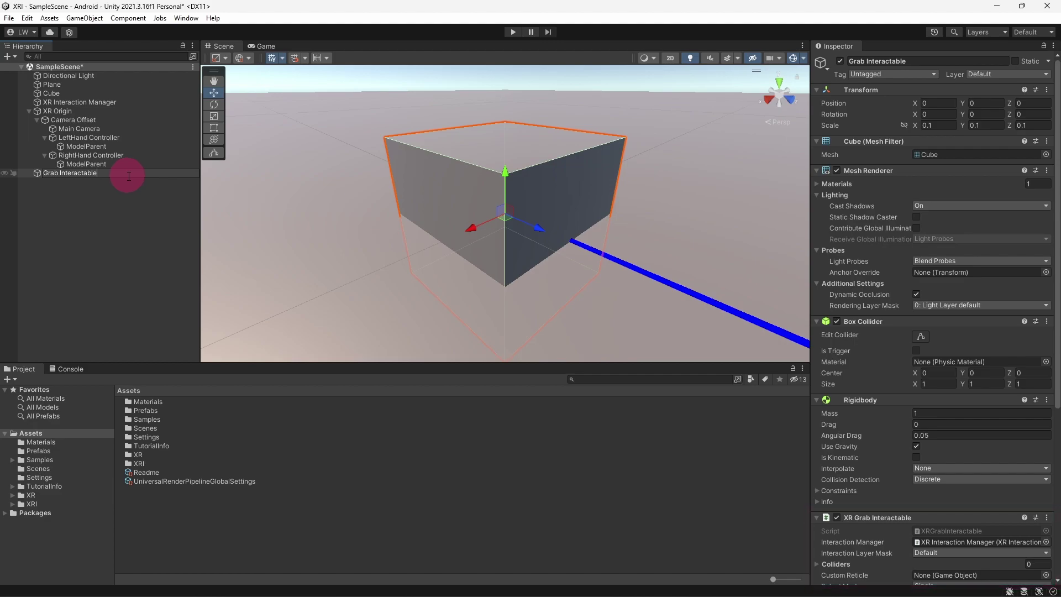
Step: Move the Grab Interactable cube onto the top of the pink cube near its edge, at about Y 1.05 and Z 0.32
right_click(383, 249, "alt")
right_click_drag(382, 249, 581, 142, "alt")
left_click_drag(582, 141, 622, 267, "alt")
right_click_drag(623, 267, 466, 161, "alt")
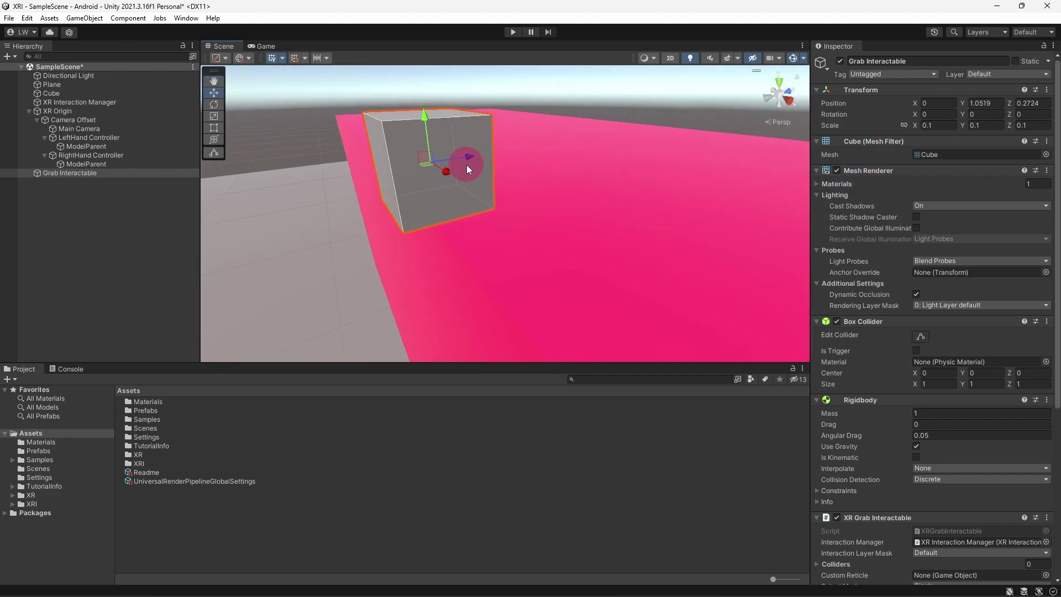
left_click_drag(466, 161, 573, 291)
middle_click_drag(573, 291, 654, 268)
scroll(601, 236, "up", 3)
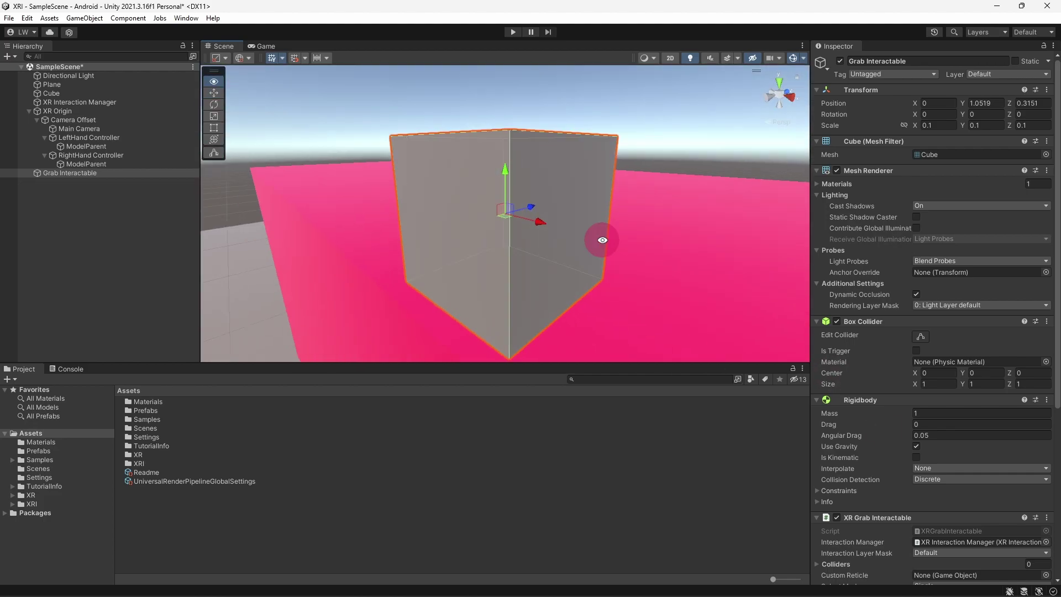
Step: Examine the Grab Interactable's component settings and run the scene in Play mode to test it
scroll(1030, 469, "down", 10)
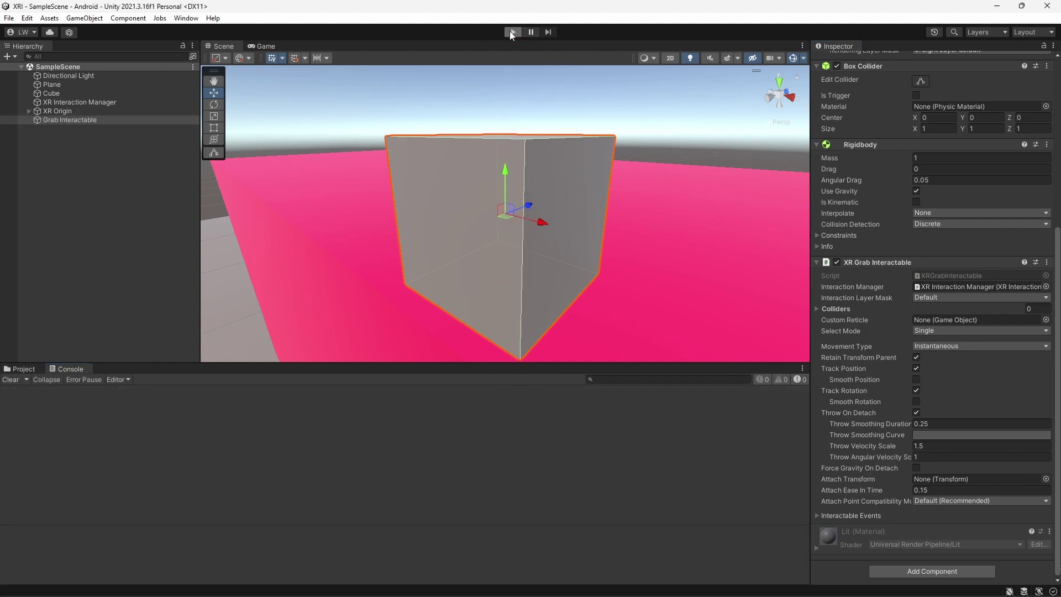
left_click(509, 31)
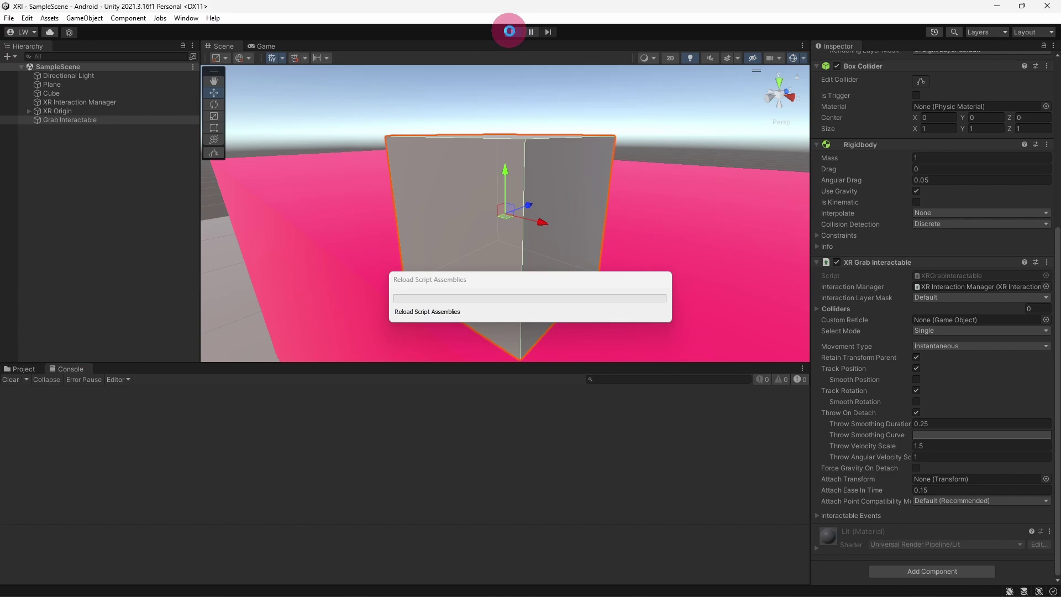